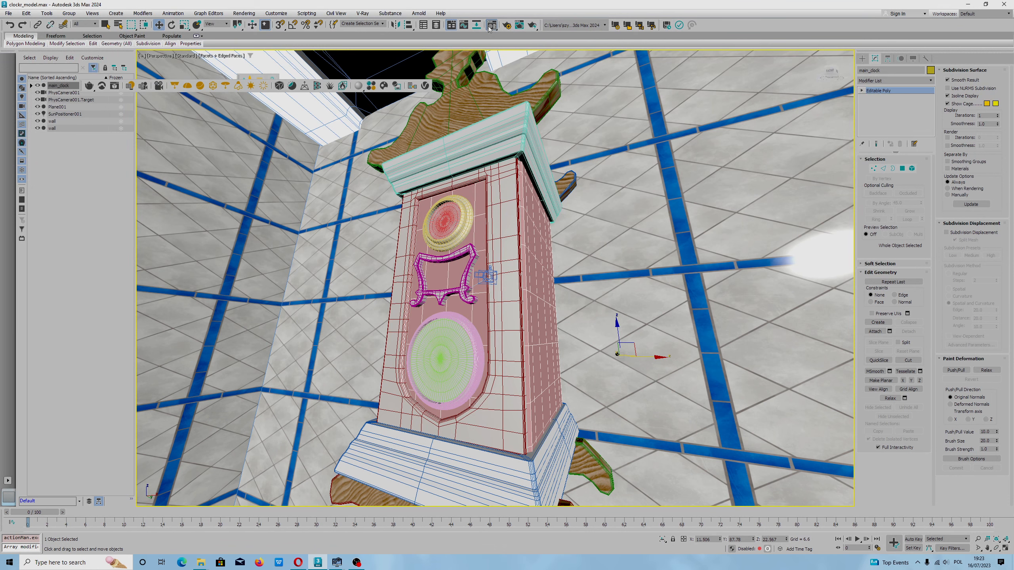
Reset all sample slots in the Material Editor.
left_click(181, 54)
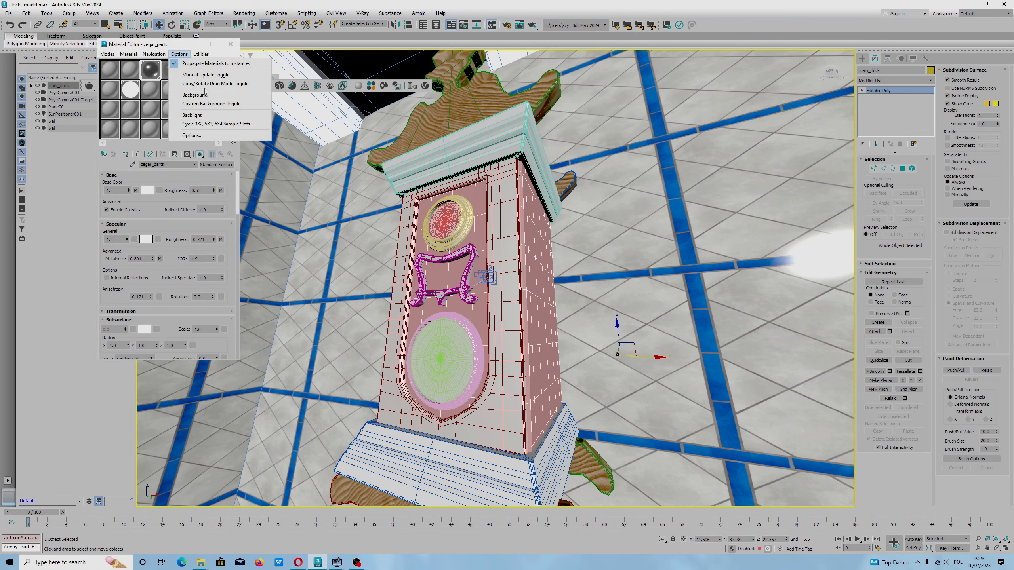
mouse_move(201, 56)
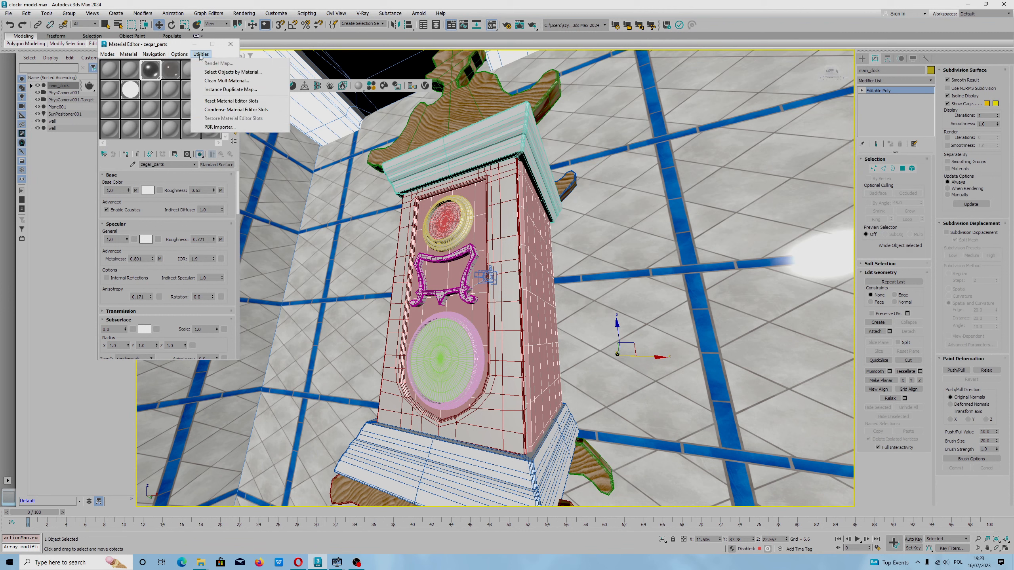
left_click(230, 100)
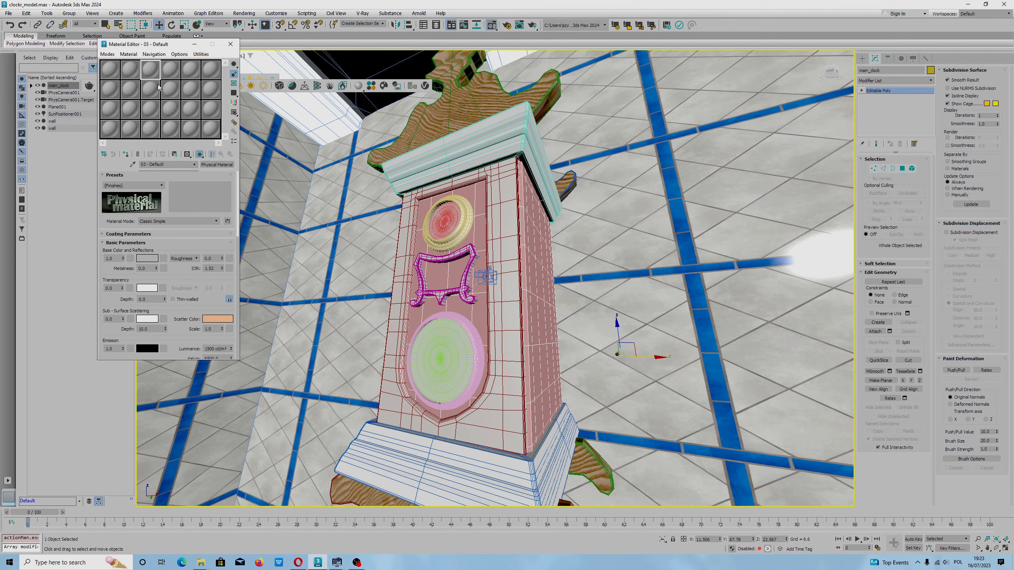
Load an Arnold Standard Surface material into the second sample slot and close the Material/Map Browser.
left_click(130, 70)
left_click(131, 55)
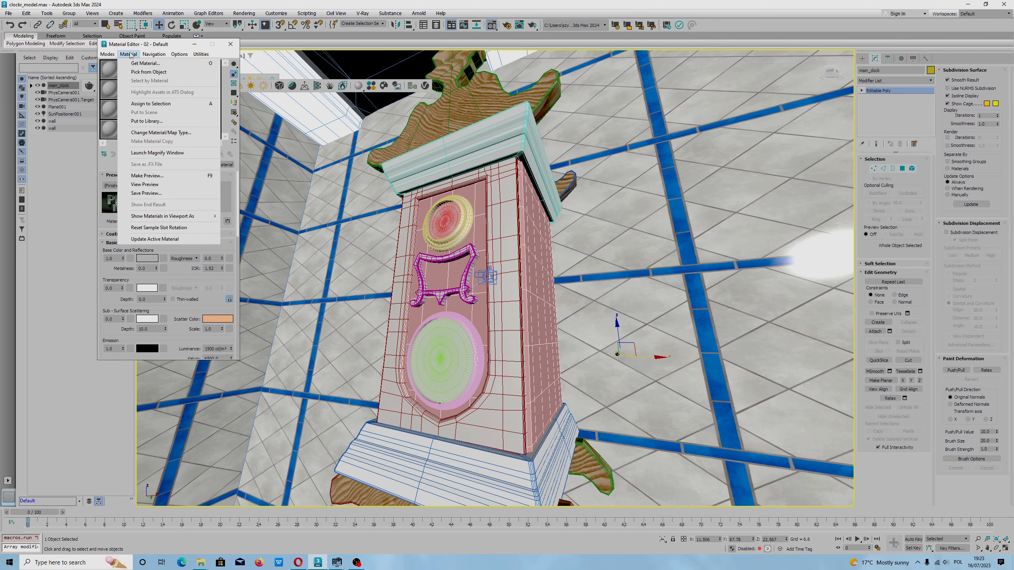
left_click(131, 55)
left_click(128, 54)
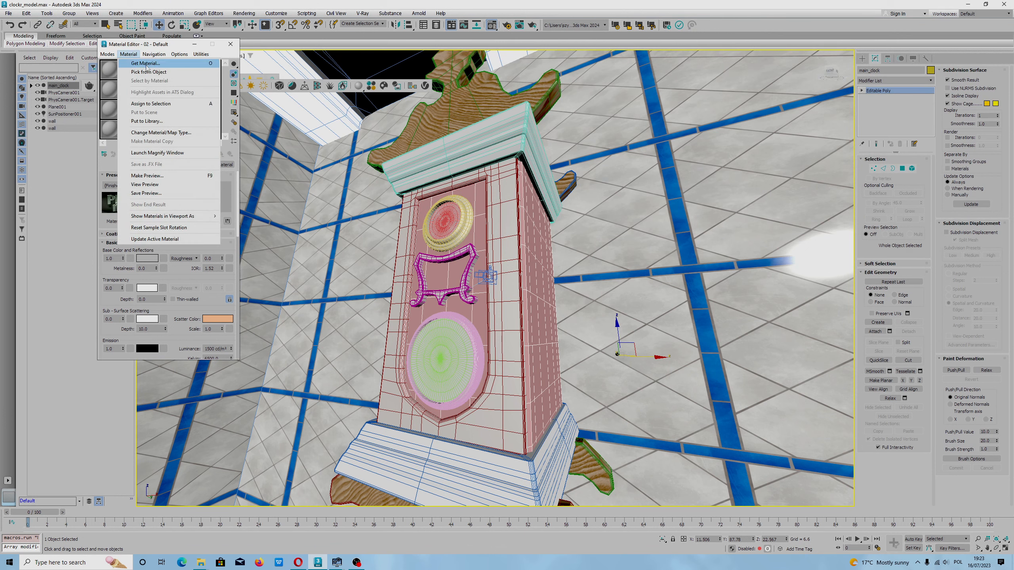
left_click(146, 64)
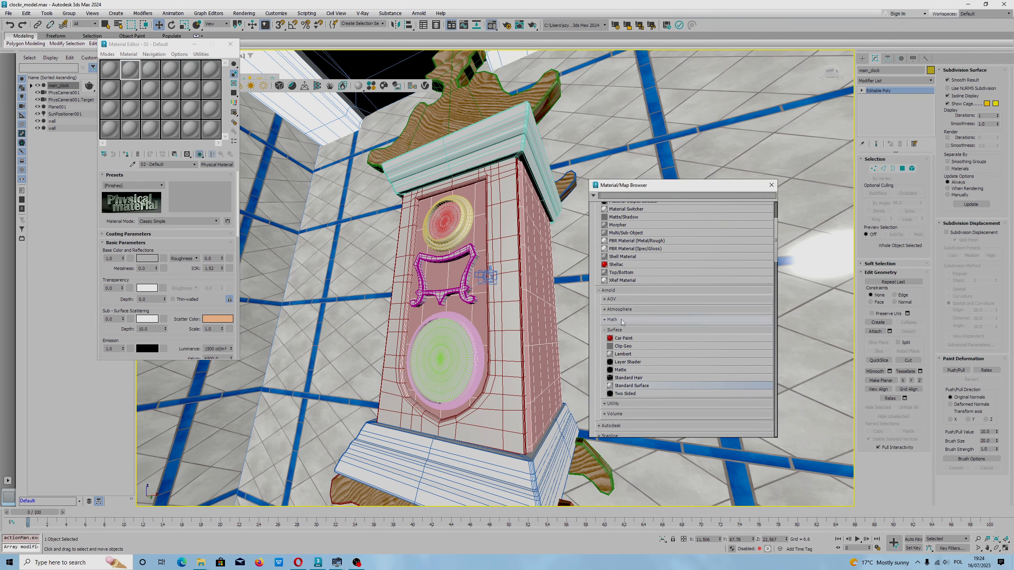
double_click(631, 386)
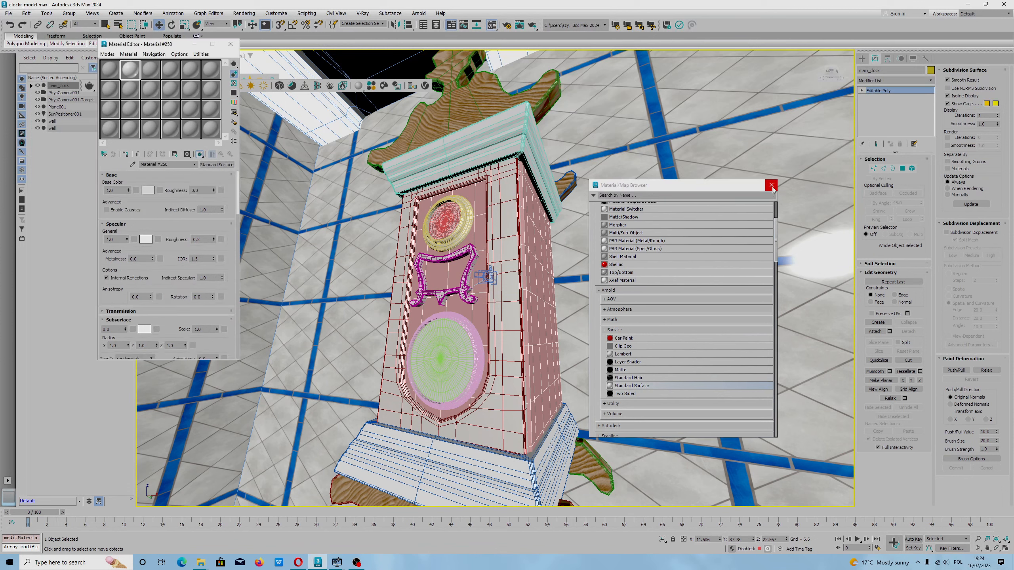
left_click(771, 185)
left_click(174, 273)
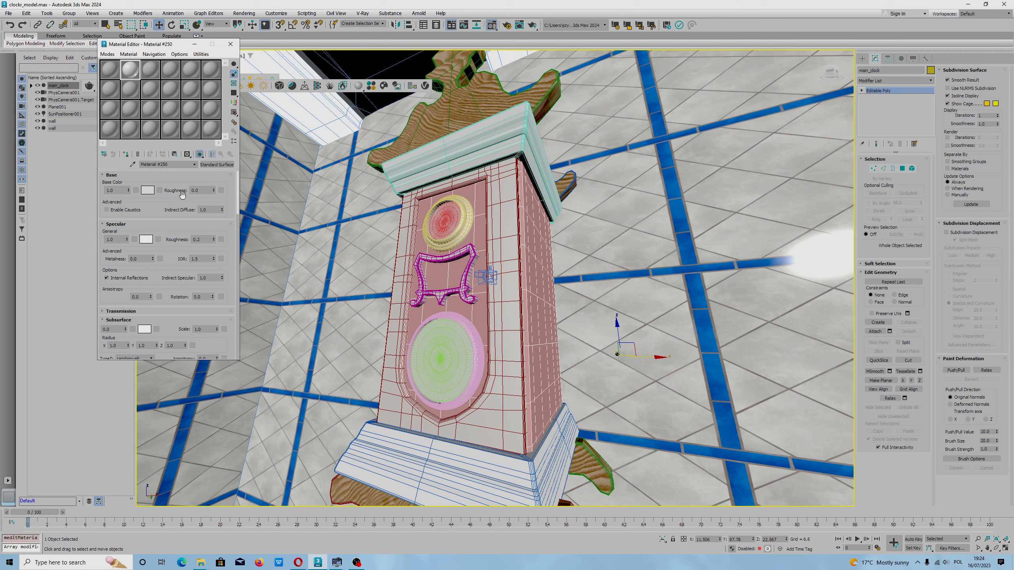
Add a Bitmap map to Base Color and browse to the used-stainless-steel2-ue folder using its path copied from File Explorer.
left_click(159, 191)
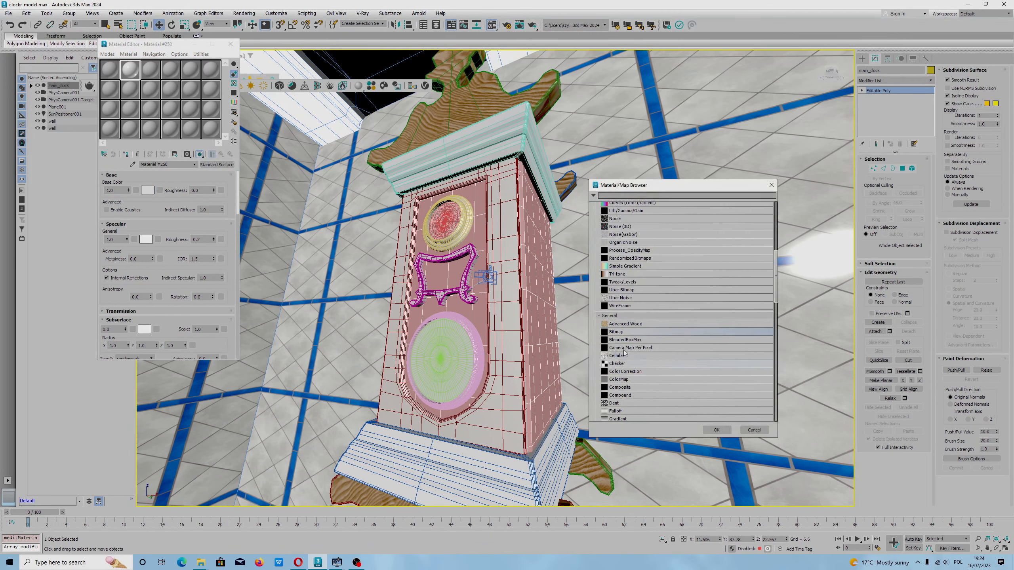
double_click(616, 332)
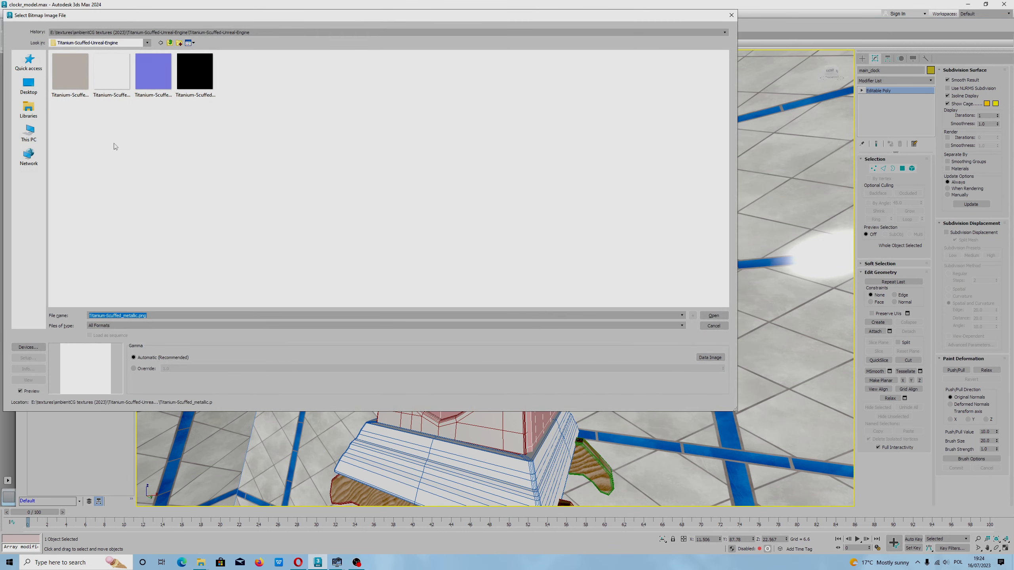
left_click(203, 563)
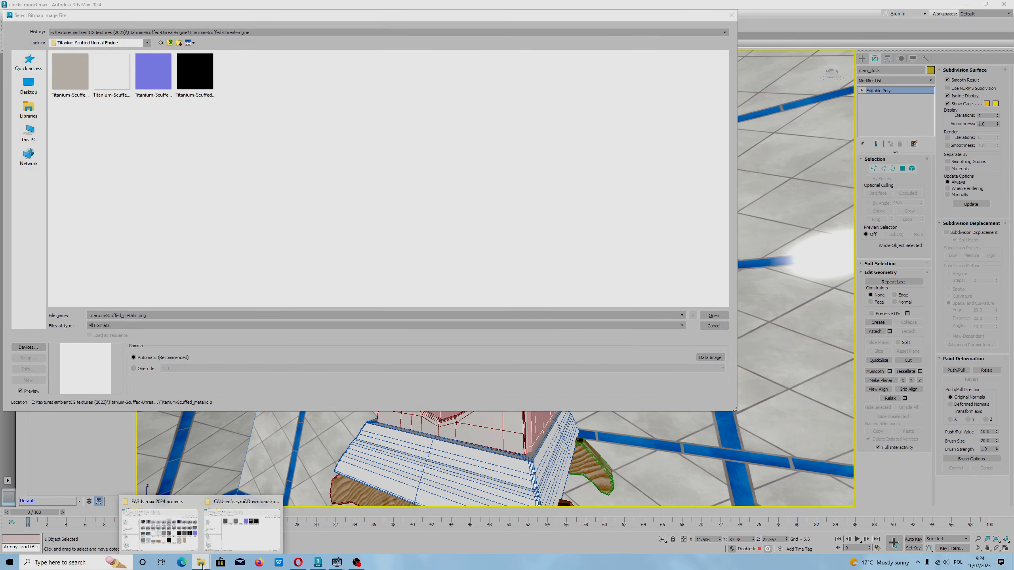
left_click(242, 529)
left_click(606, 250)
right_click(605, 251)
left_click(624, 277)
left_click(201, 316)
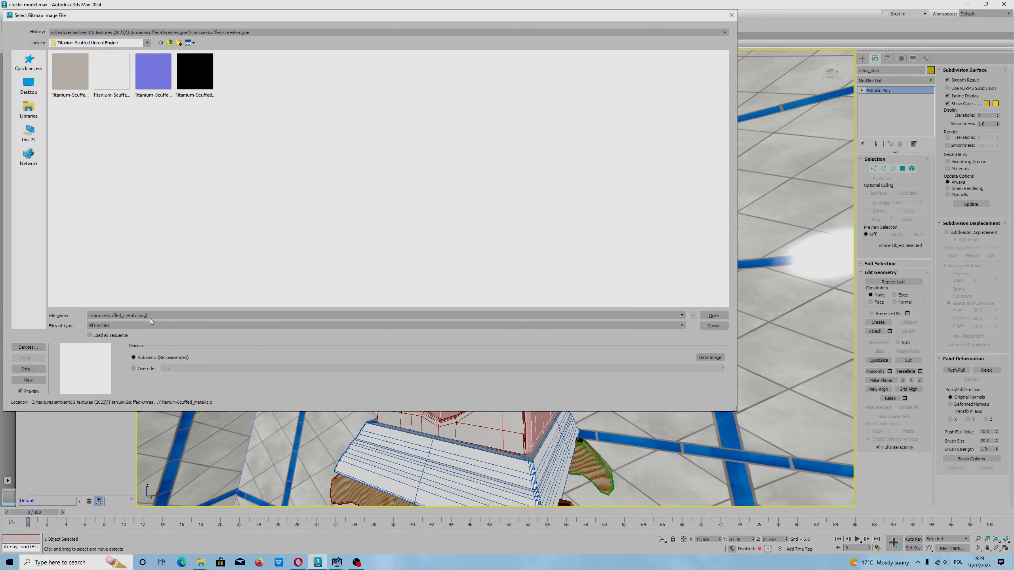
double_click(104, 316)
right_click(104, 316)
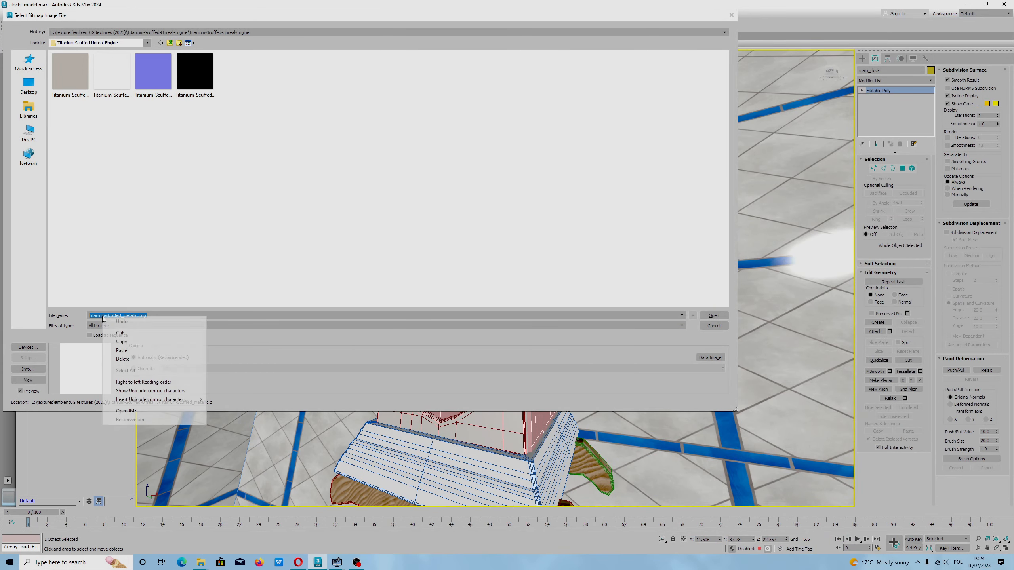
left_click(131, 350)
left_click(713, 316)
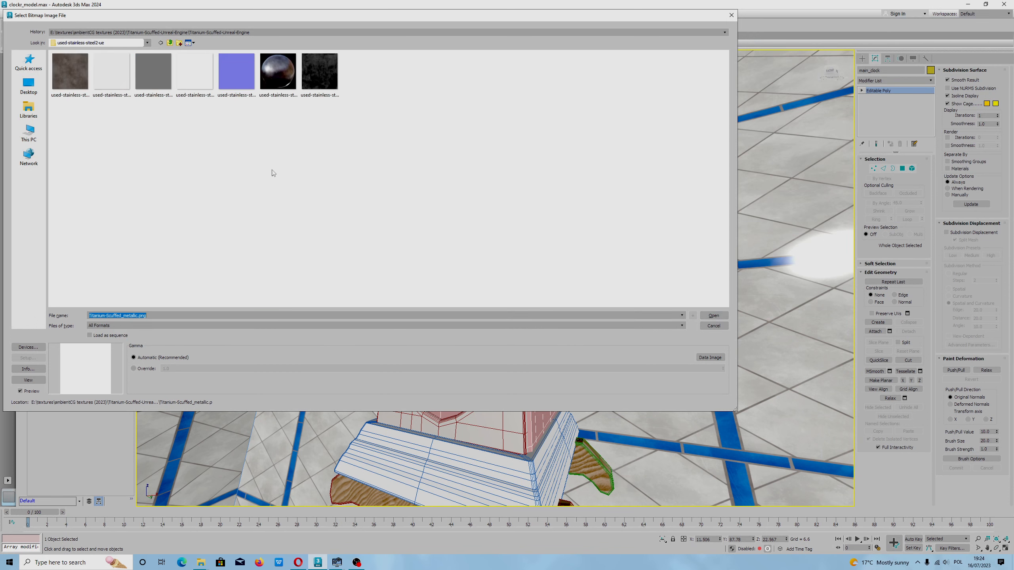
Load used-stainless-steel2_albedo.png as the Base Color bitmap with a gamma override of 1.0.
left_click(75, 77)
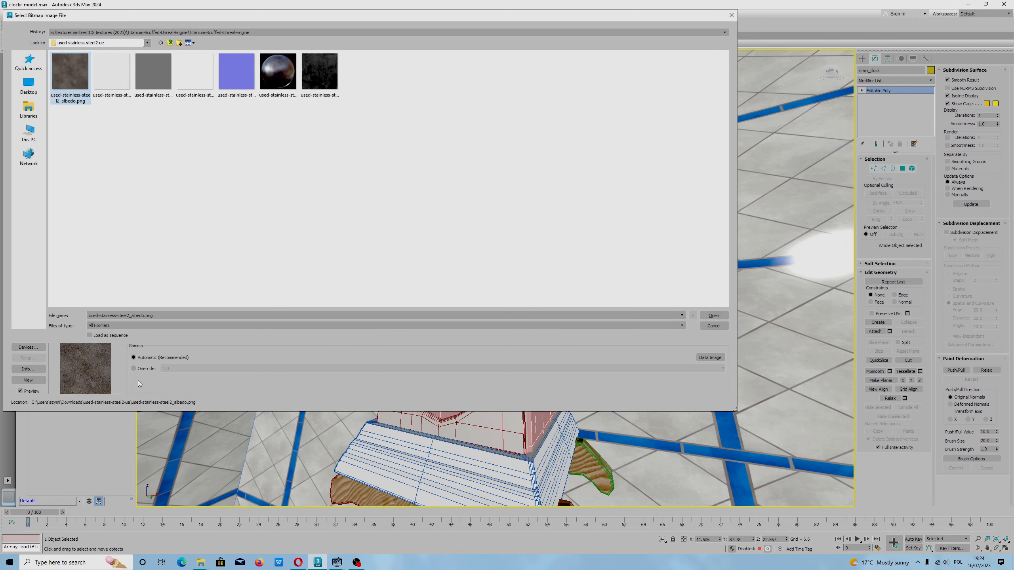
left_click(133, 369)
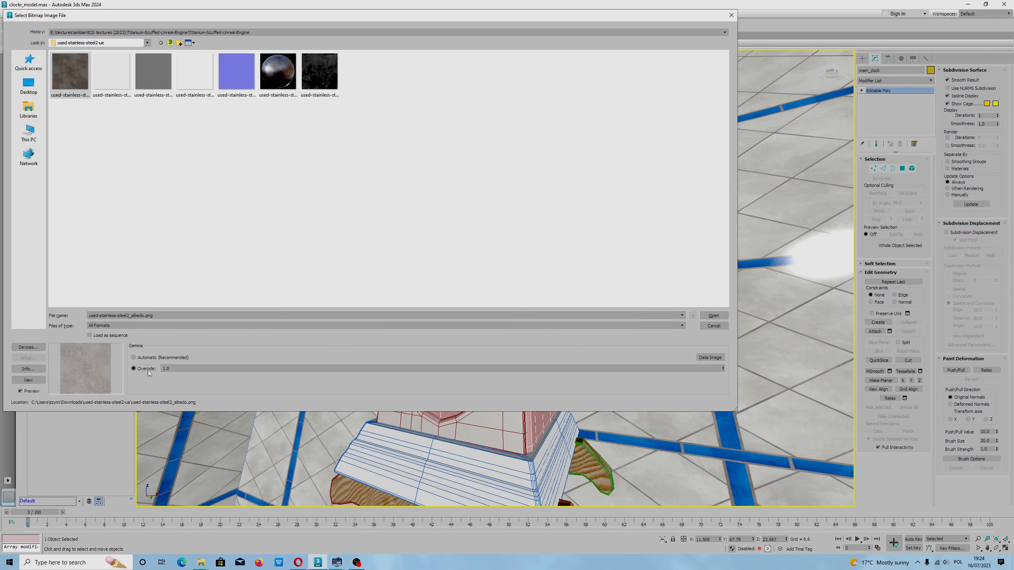
left_click(713, 315)
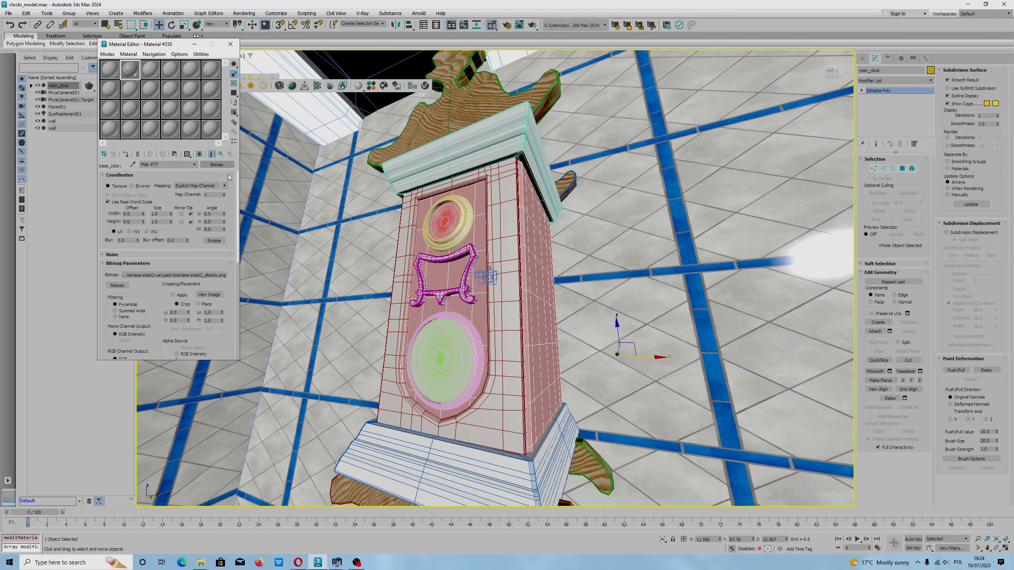
Show the albedo map in the viewport, assign the material to the selected main_clock, and return to the parent material.
left_click(199, 154)
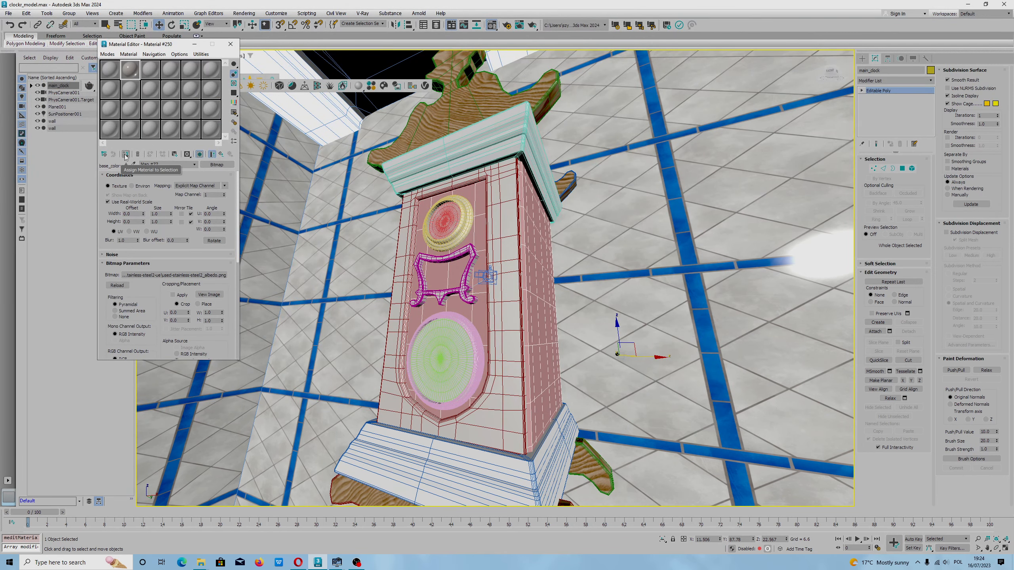
left_click(125, 155)
left_click(195, 165)
left_click(184, 174)
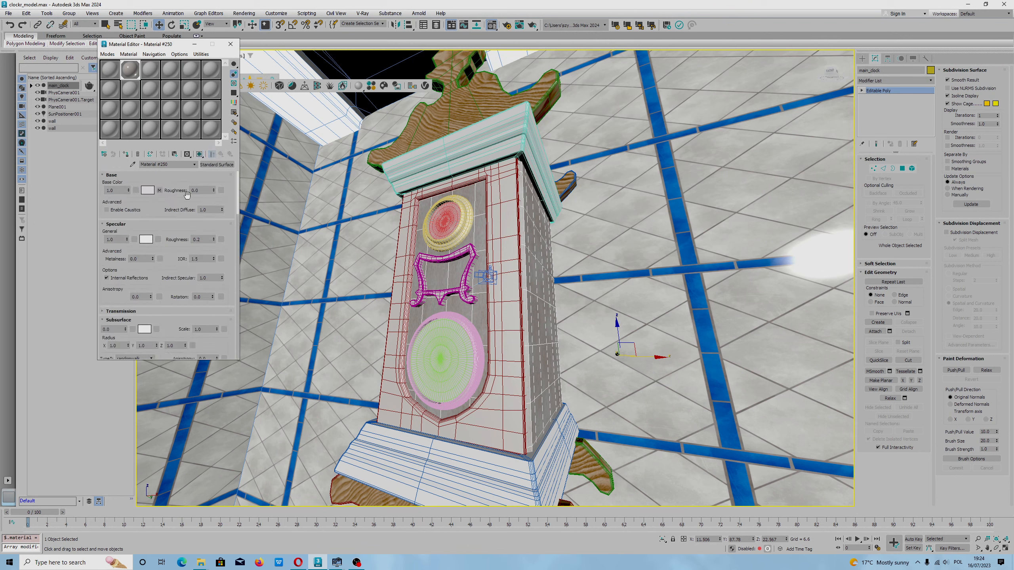
Load used-stainless-steel2_roughness.png as the Diffuse Roughness bitmap with gamma override 1.0, show it in the viewport, and return to the parent material.
left_click_drag(236, 209, 239, 290)
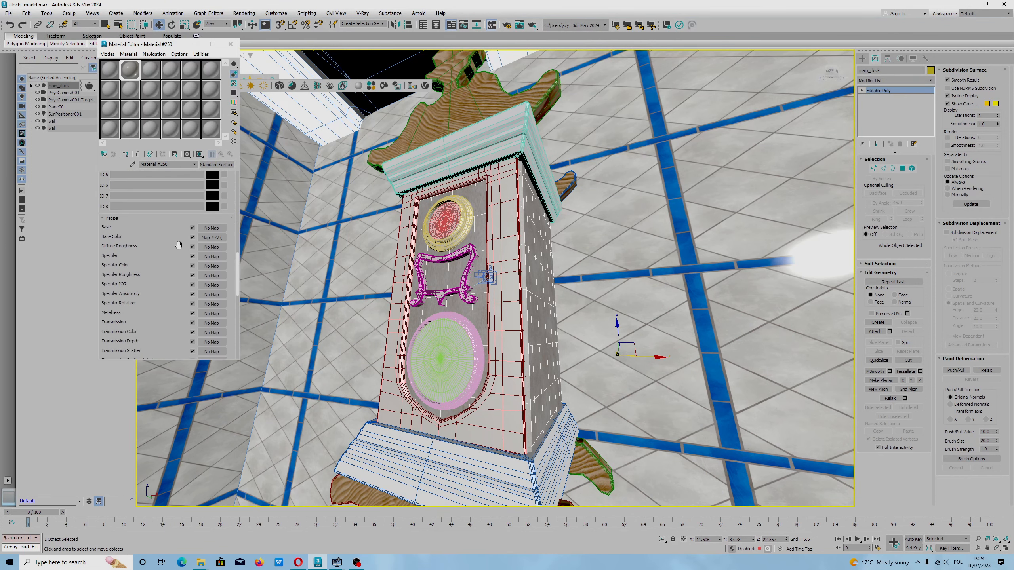
left_click(212, 247)
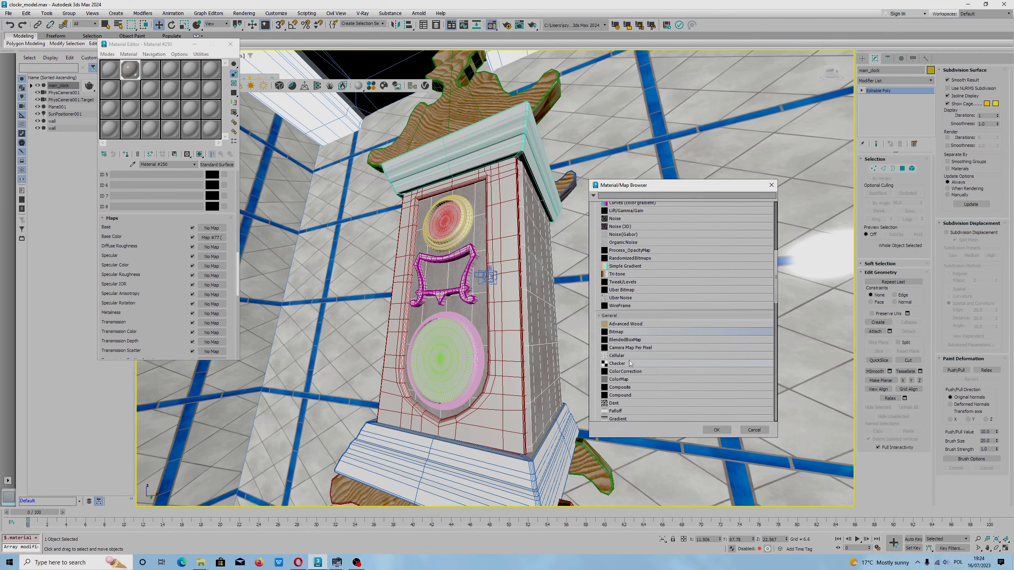
double_click(612, 334)
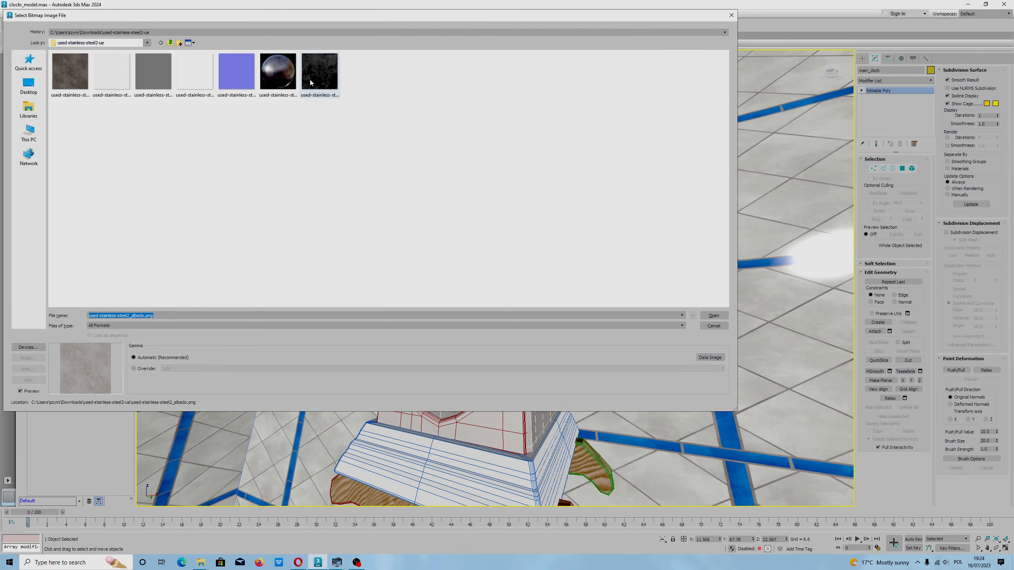
left_click(315, 78)
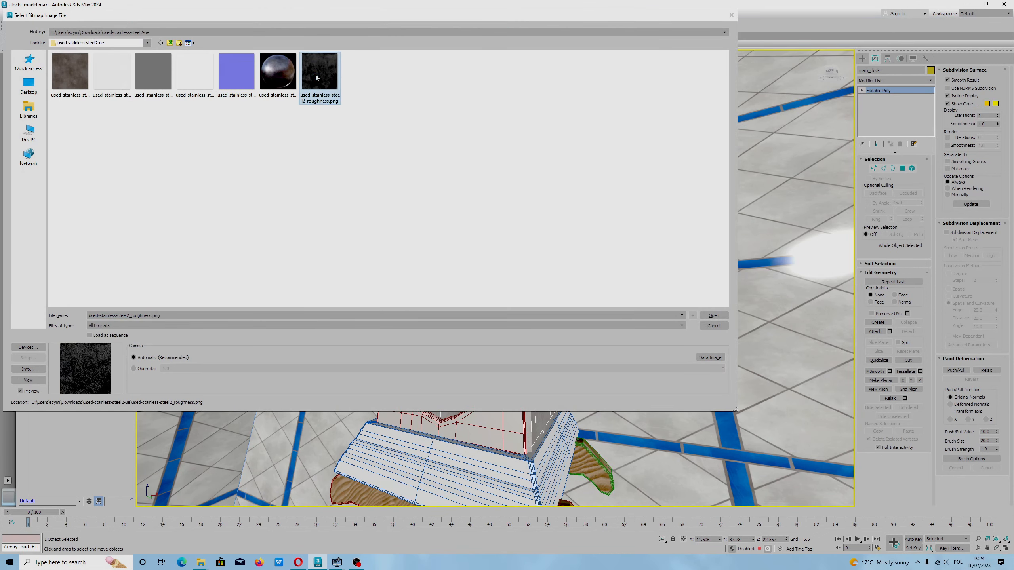
left_click(133, 369)
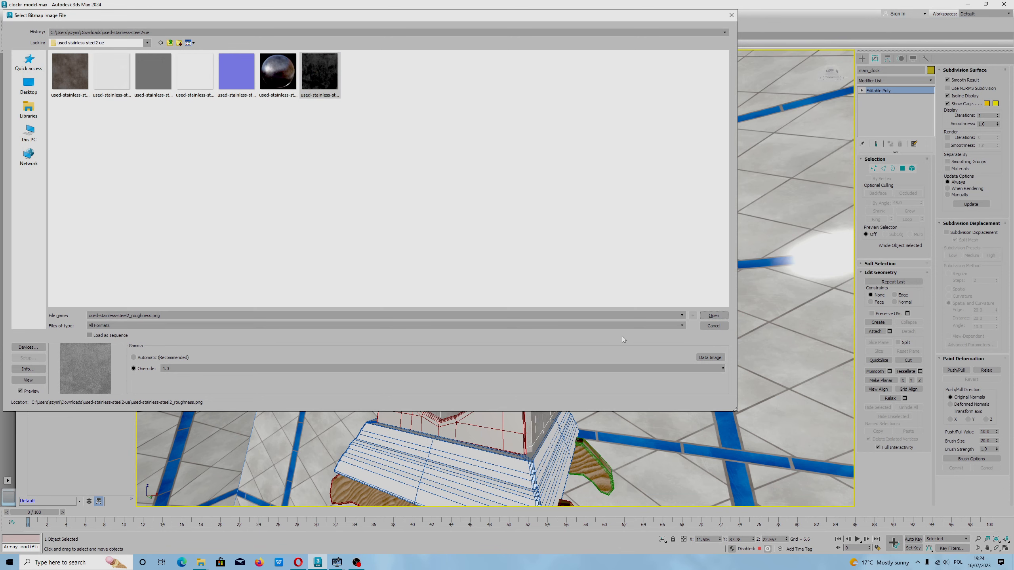
left_click(713, 315)
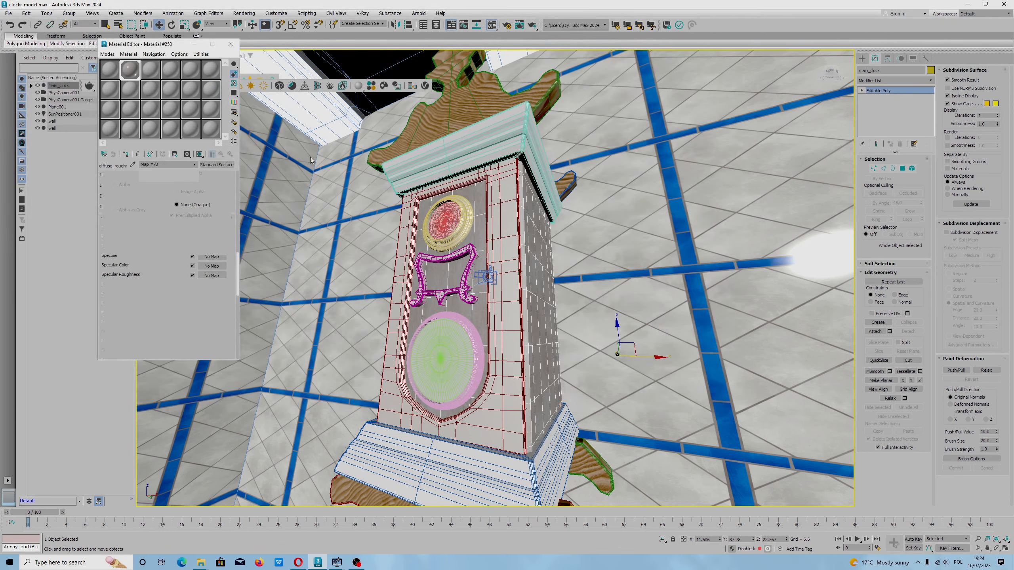
left_click(201, 154)
left_click(195, 164)
left_click(190, 170)
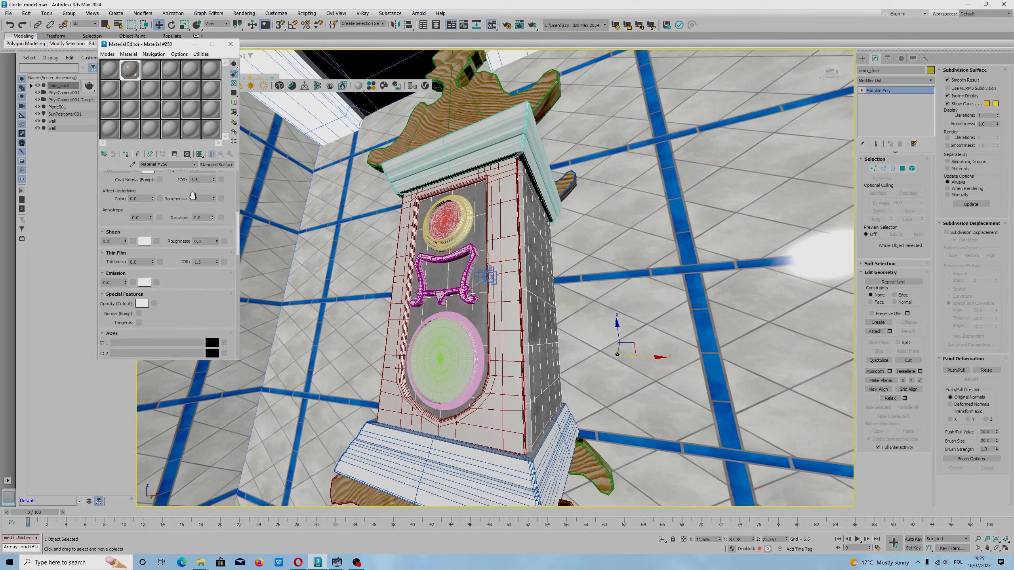
Load used-stainless-steel2_roughness.png as the Specular Roughness bitmap with gamma override 1.0 and return to the parent material.
scroll(236, 255, "down", 6)
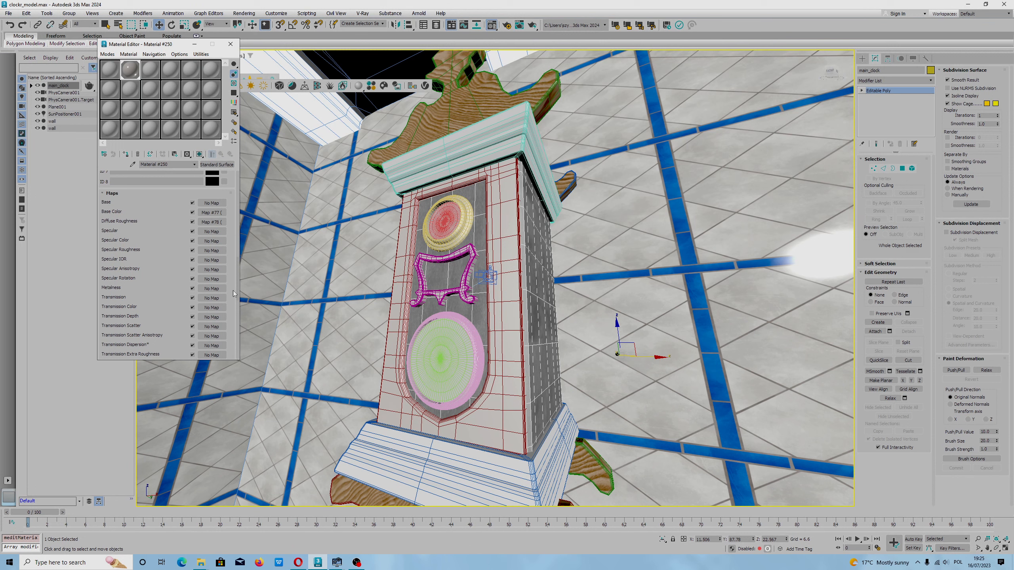
scroll(234, 294, "down", 1)
scroll(233, 296, "up", 1)
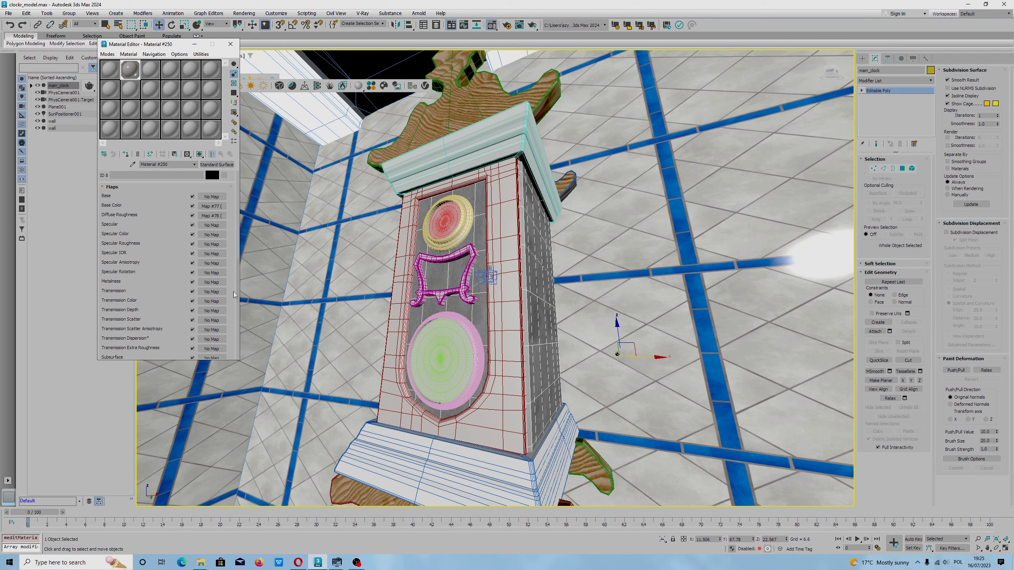
left_click(208, 245)
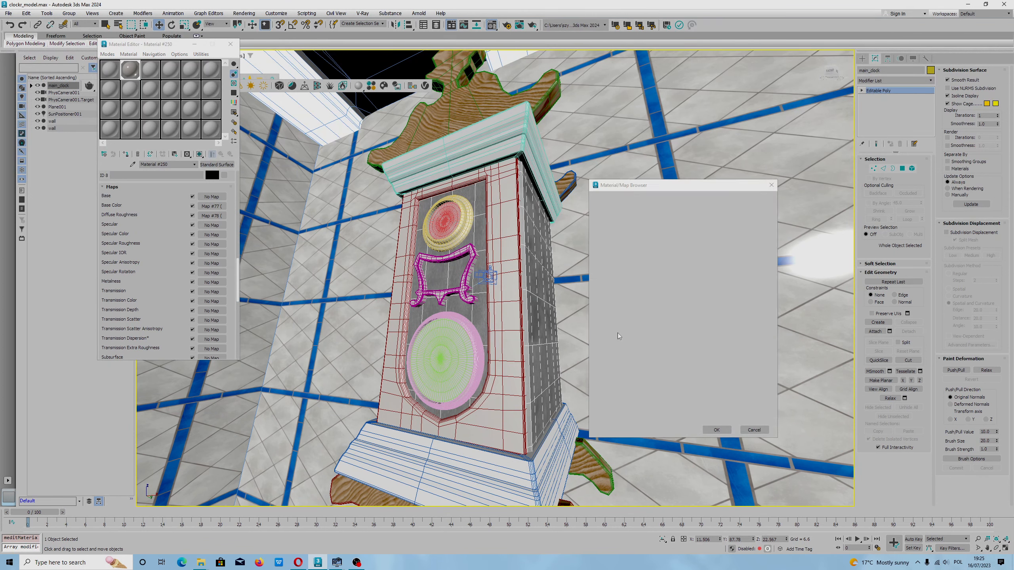
double_click(621, 334)
left_click(319, 85)
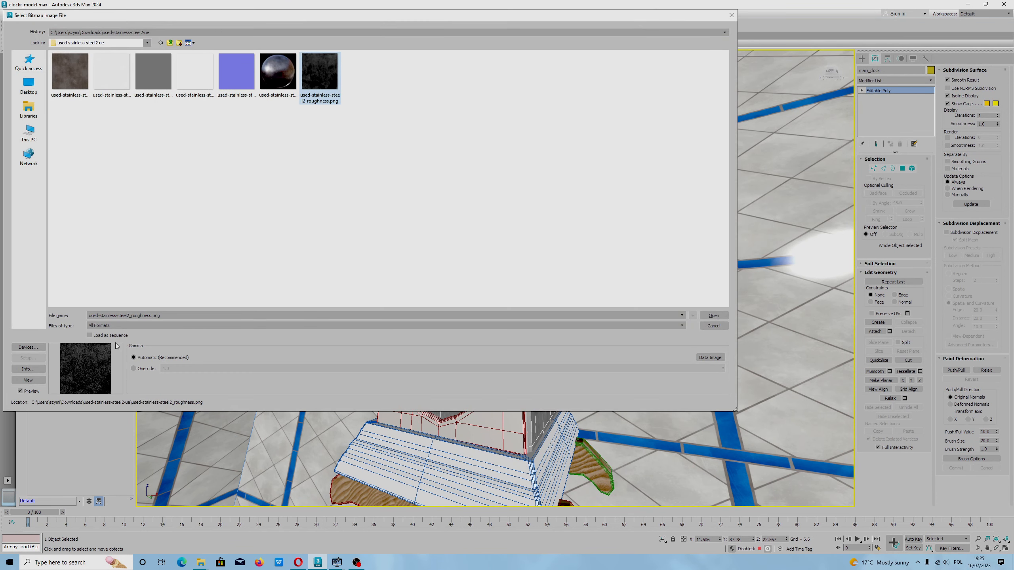
left_click(135, 369)
left_click(713, 315)
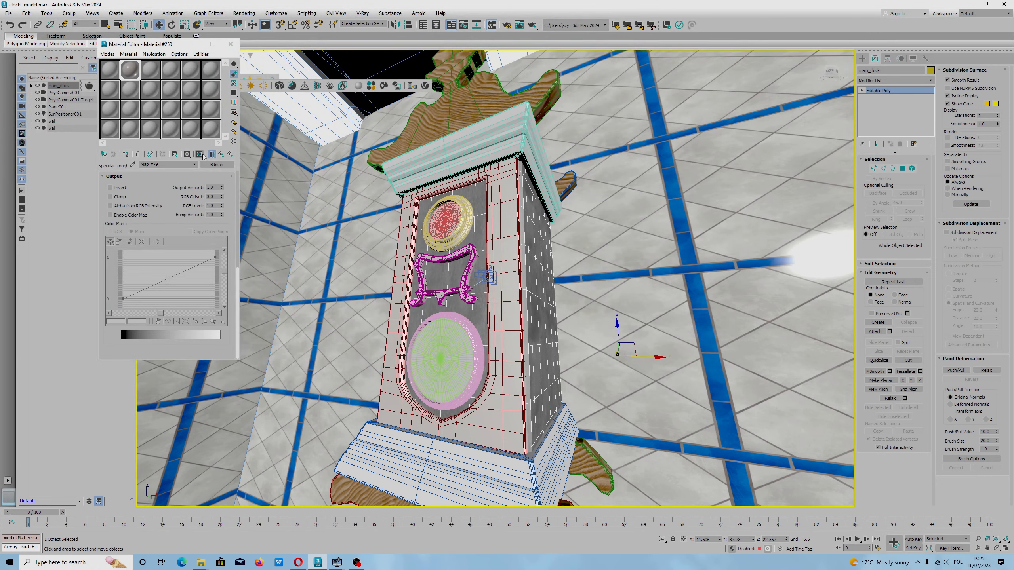
left_click(194, 165)
left_click(184, 171)
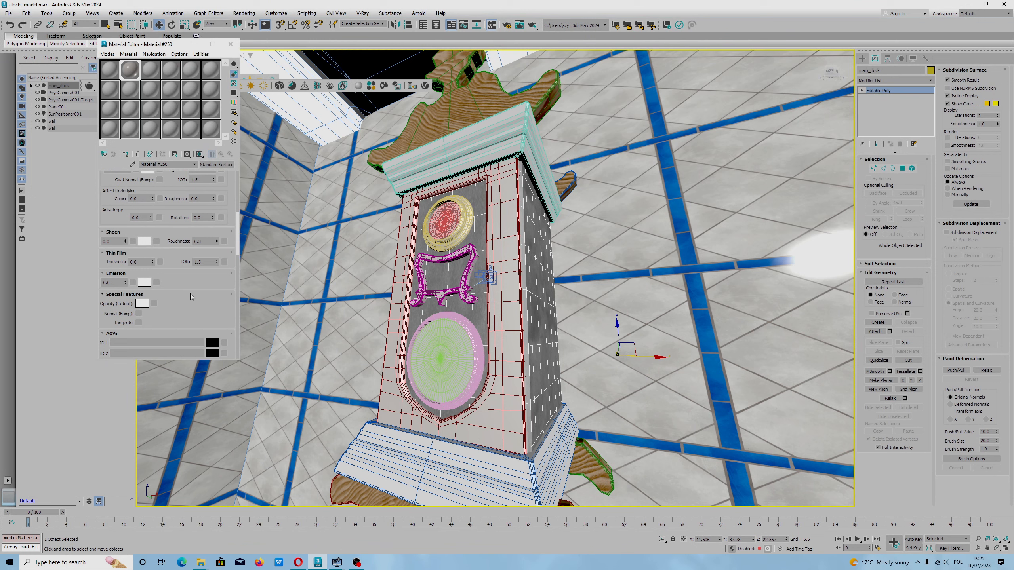
Load used-stainless-steel2_metallic.png as the Metalness bitmap with gamma override 1.0, show it in the viewport, and return to the parent material.
left_click_drag(236, 239, 237, 287)
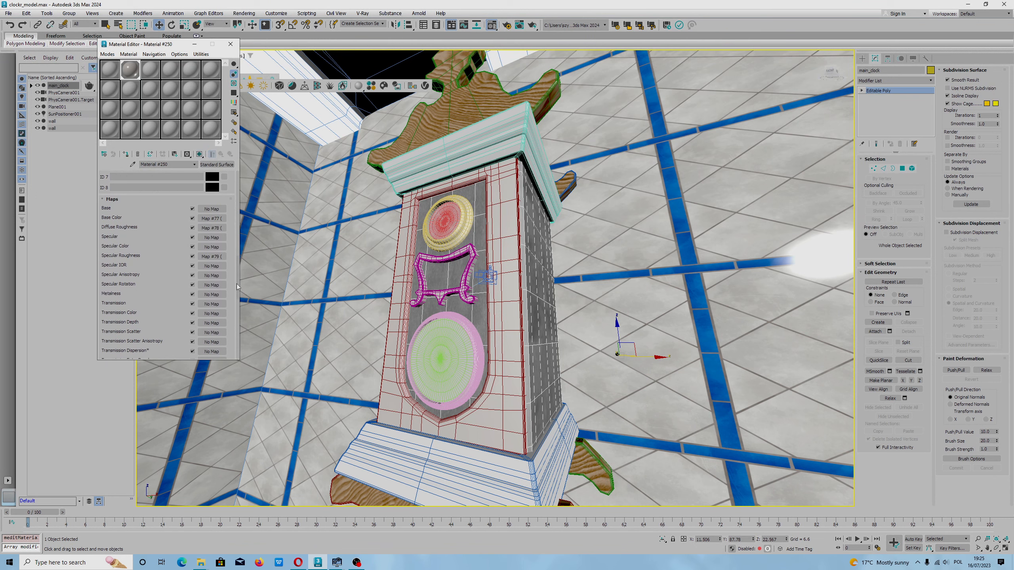
left_click(209, 295)
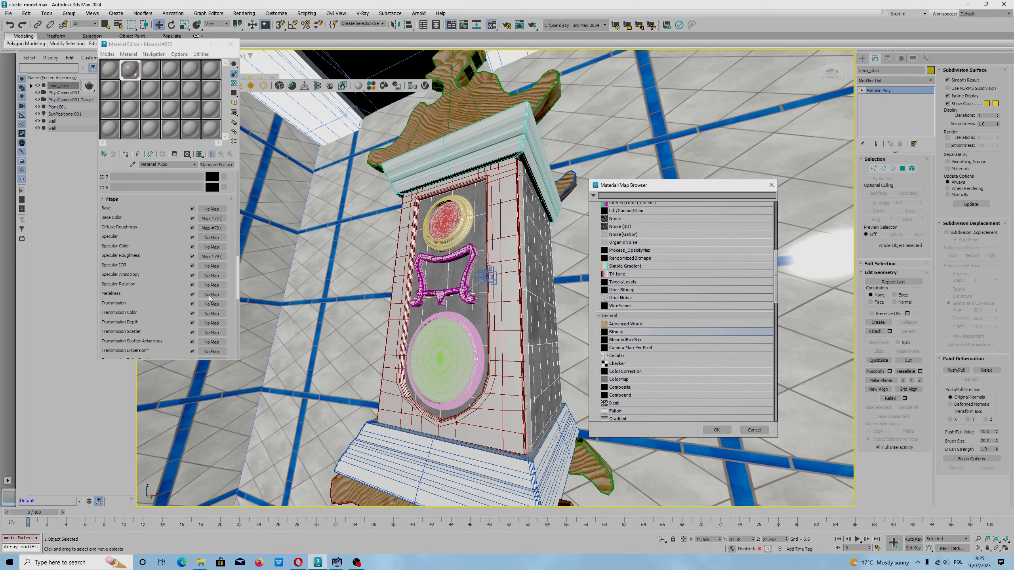
double_click(621, 334)
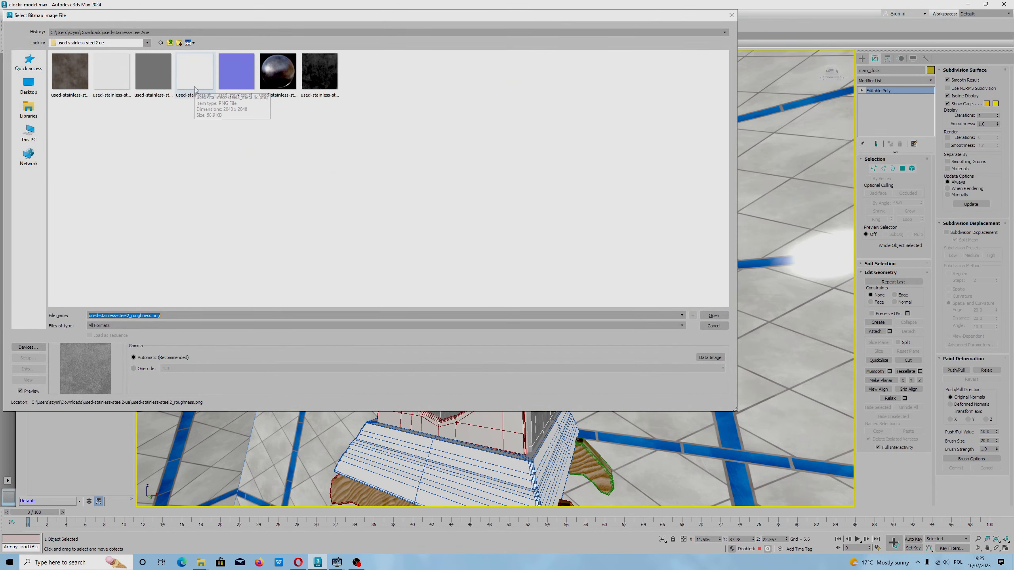
left_click(196, 89)
left_click(134, 368)
left_click(709, 317)
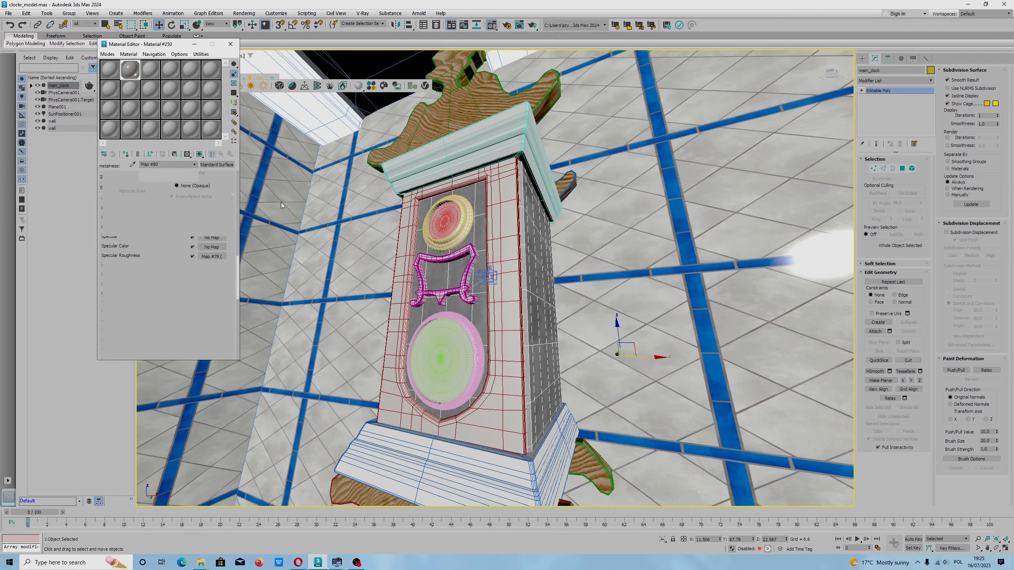
left_click(199, 155)
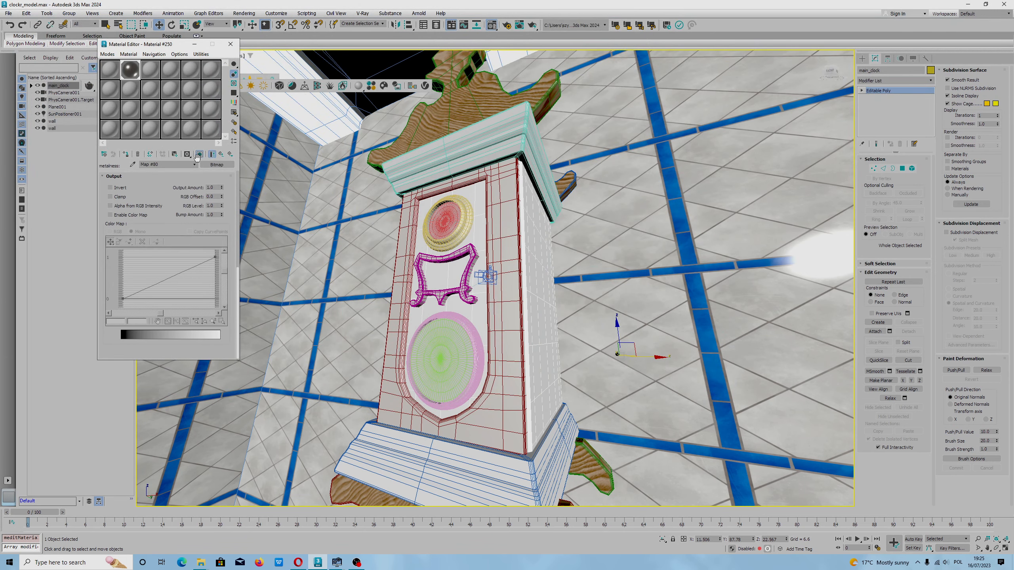
left_click(195, 165)
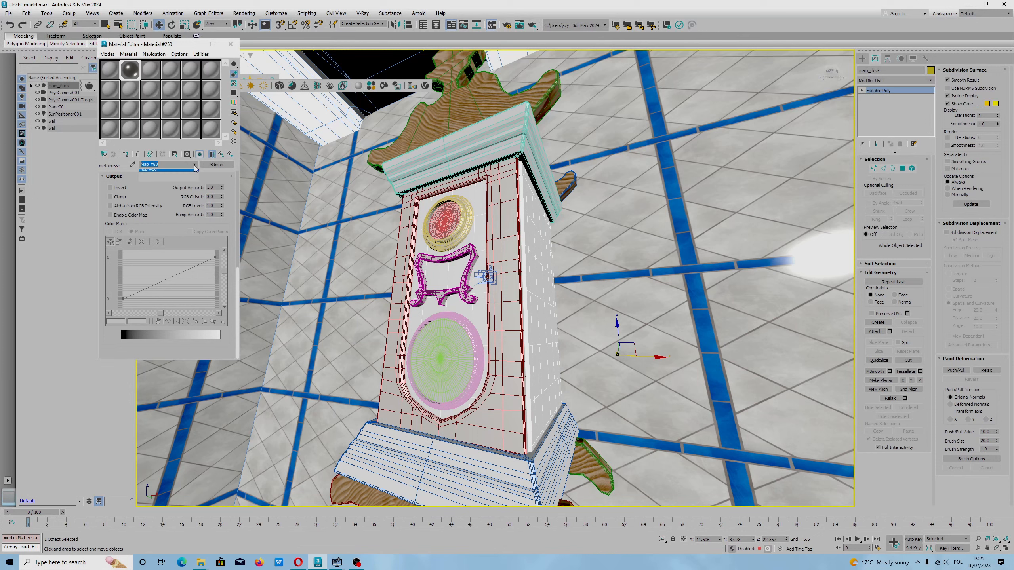
left_click(191, 171)
left_click(199, 155)
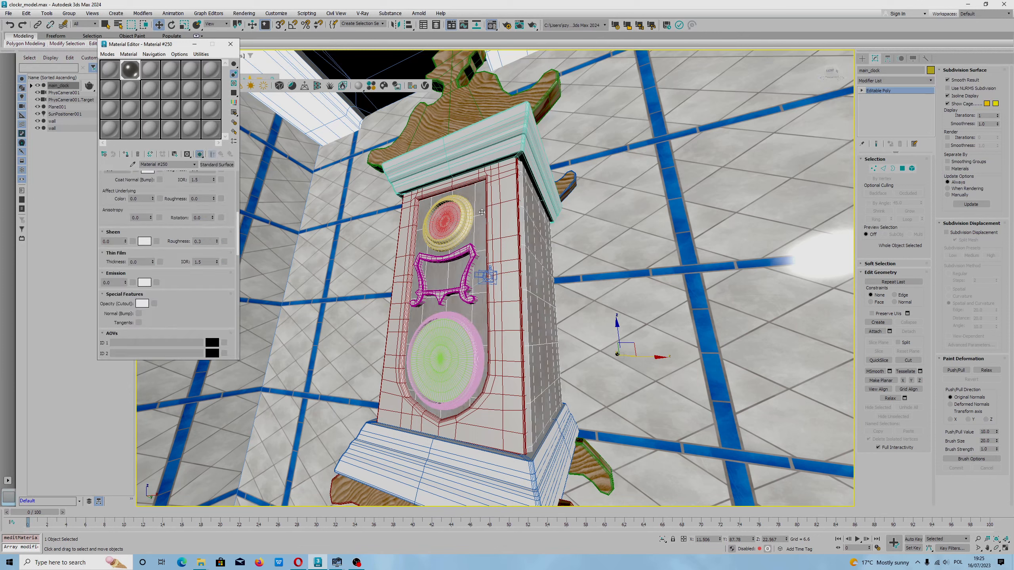
Save the scene and rename the material as stainless_steal_01.
left_click(8, 13)
left_click(25, 82)
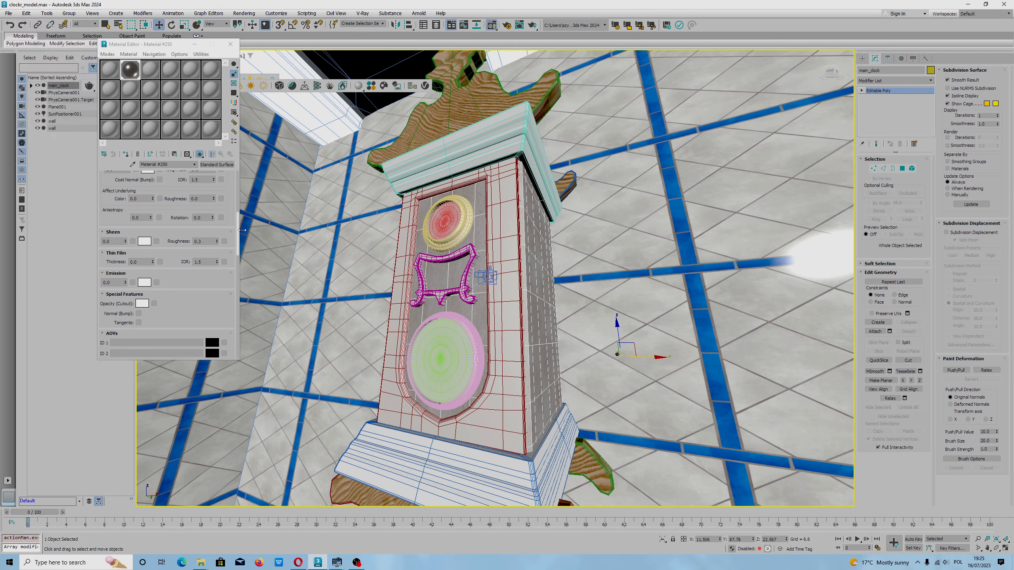
left_click_drag(237, 225, 235, 174)
left_click(178, 165)
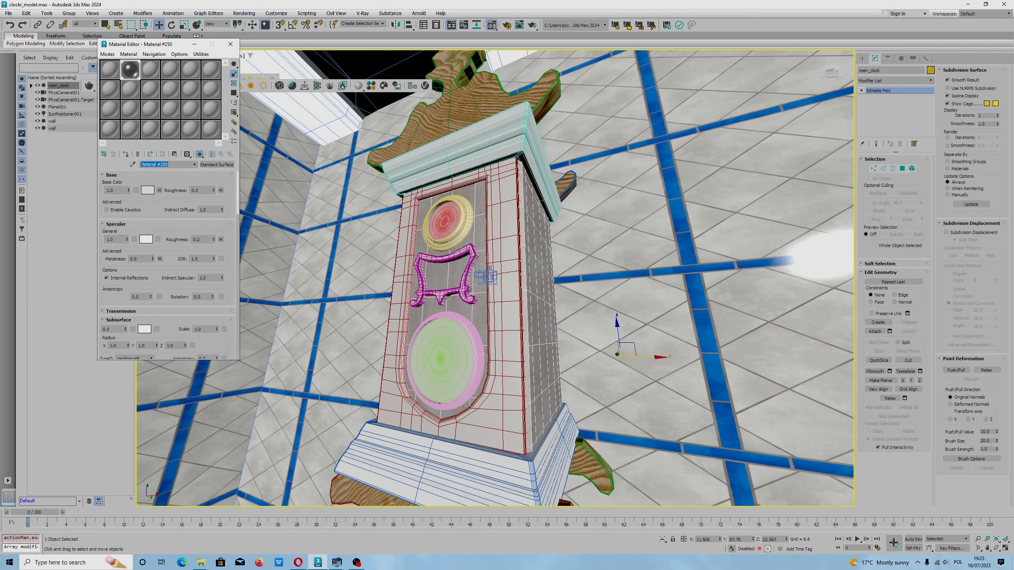
type("stainless_")
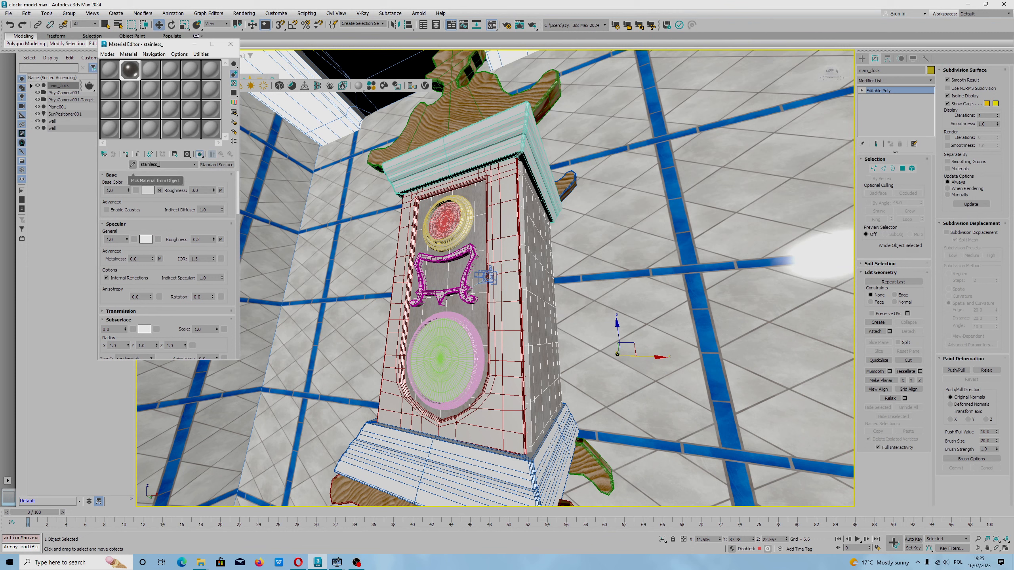
type("steal_01")
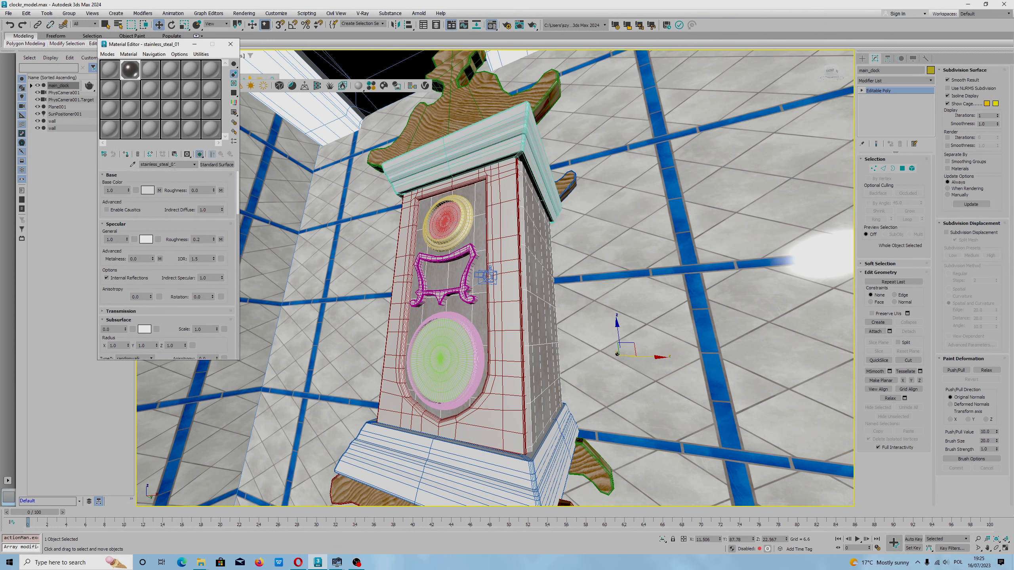
Put the stainless_steal_01 material into the material library under its own name and save the scene.
left_click(150, 155)
left_click(173, 154)
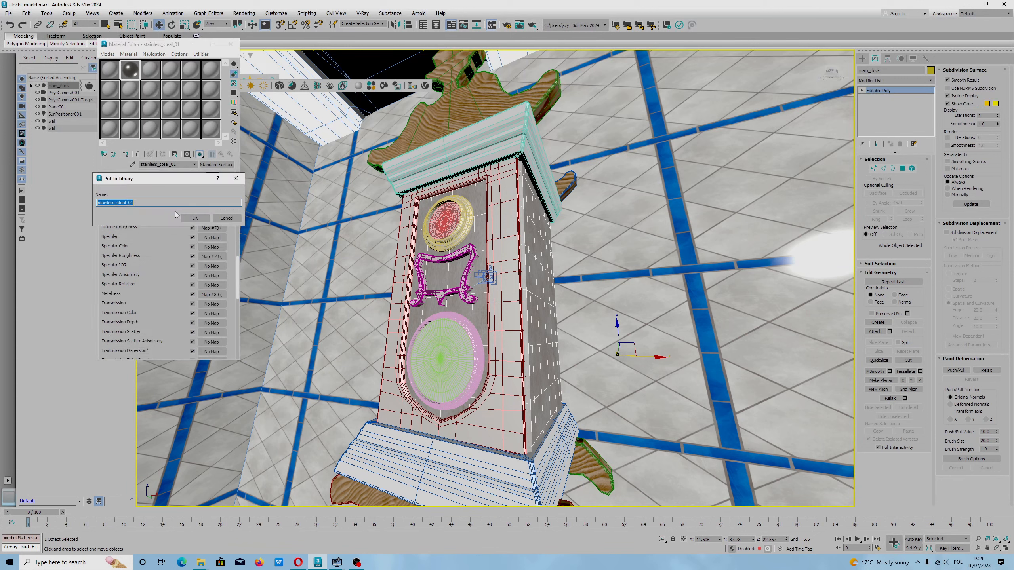
left_click(194, 217)
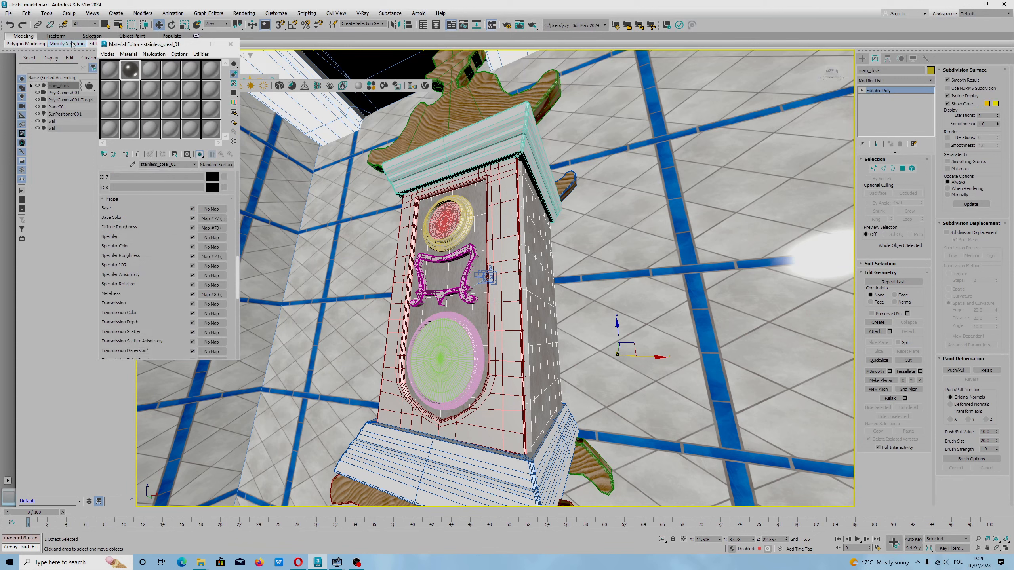
left_click(8, 13)
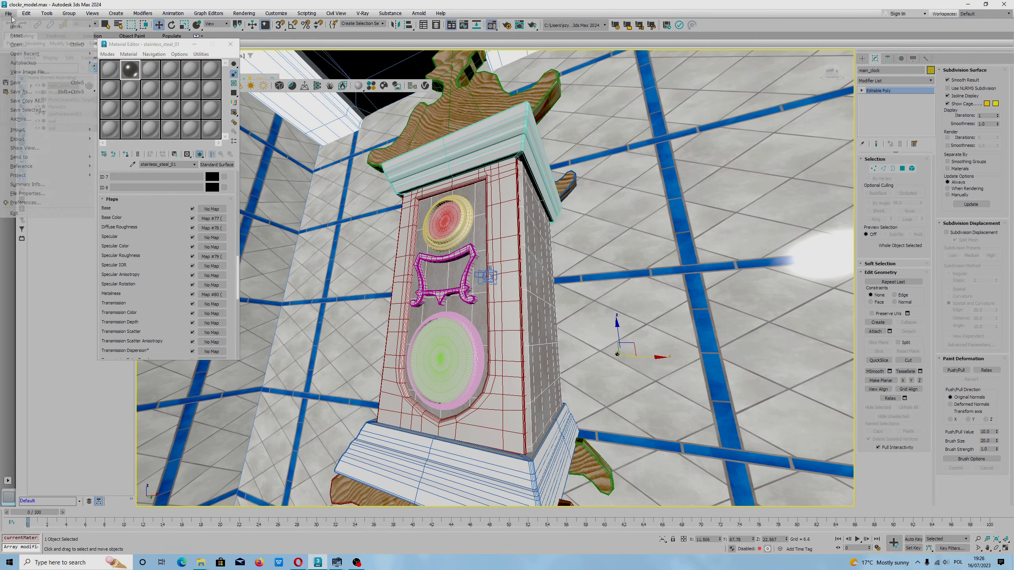
left_click(20, 82)
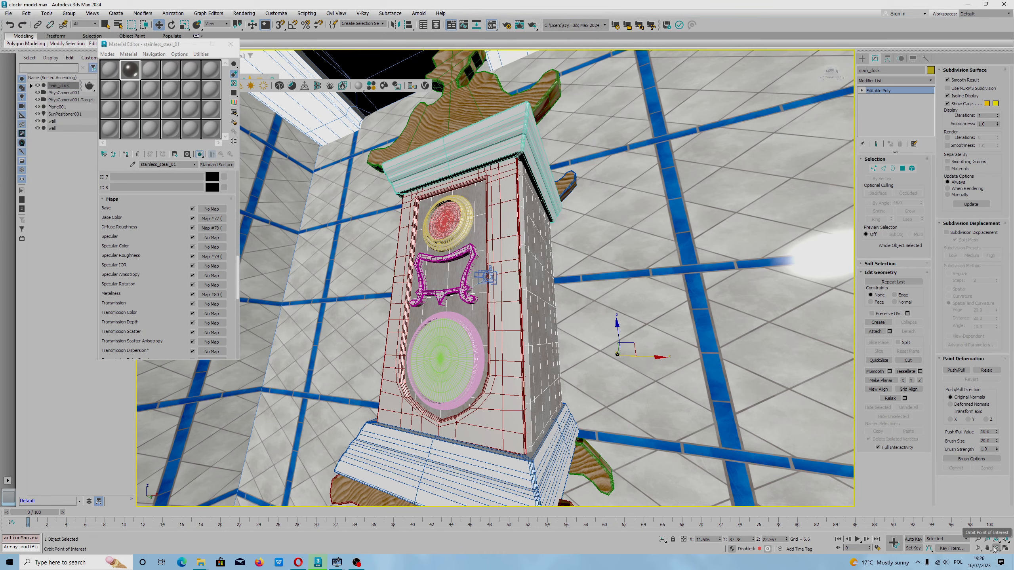
Switch to the maximized PhysCamera001 viewport, orbit the camera to frame the clock from its front corner, and close the Material Editor.
key("alt+w")
right_click(660, 422)
key("alt+w")
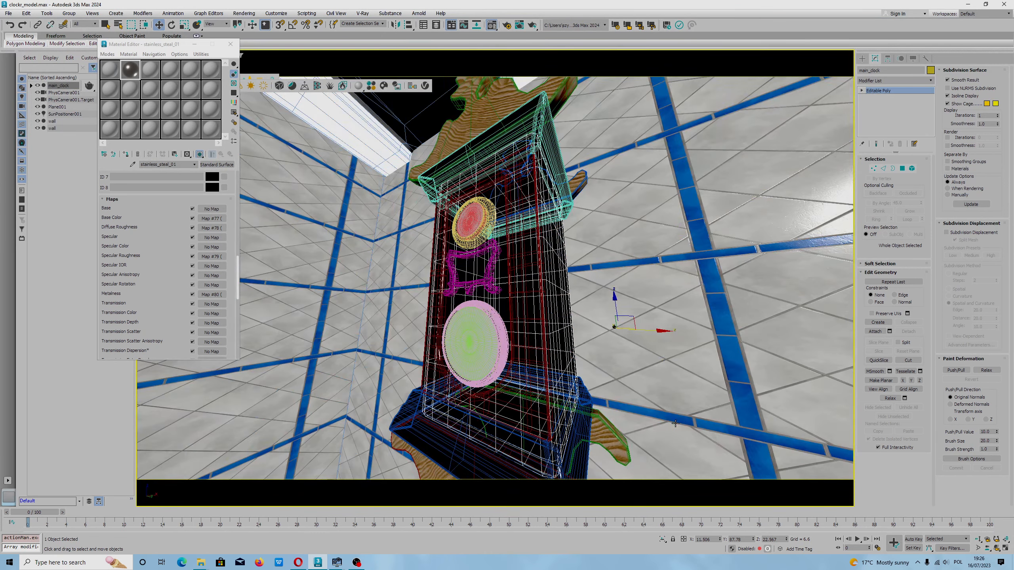
left_click(995, 549)
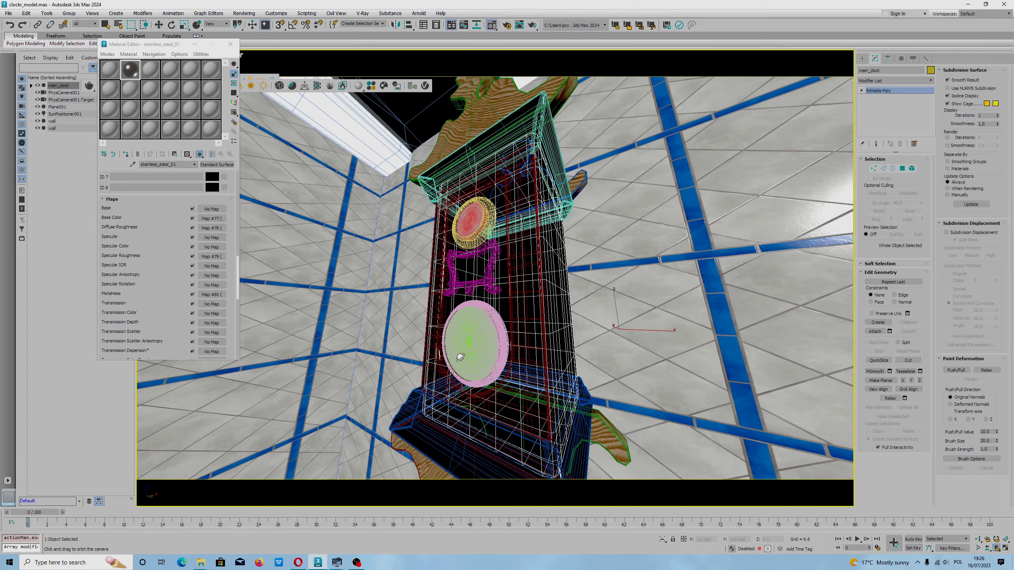
left_click_drag(489, 353, 855, 513)
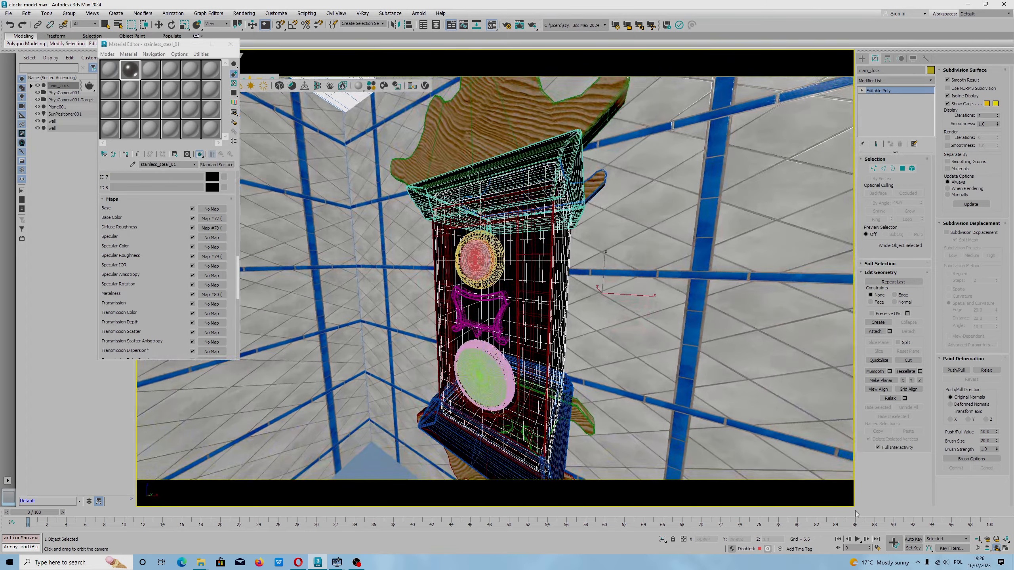
left_click_drag(554, 387, 531, 397)
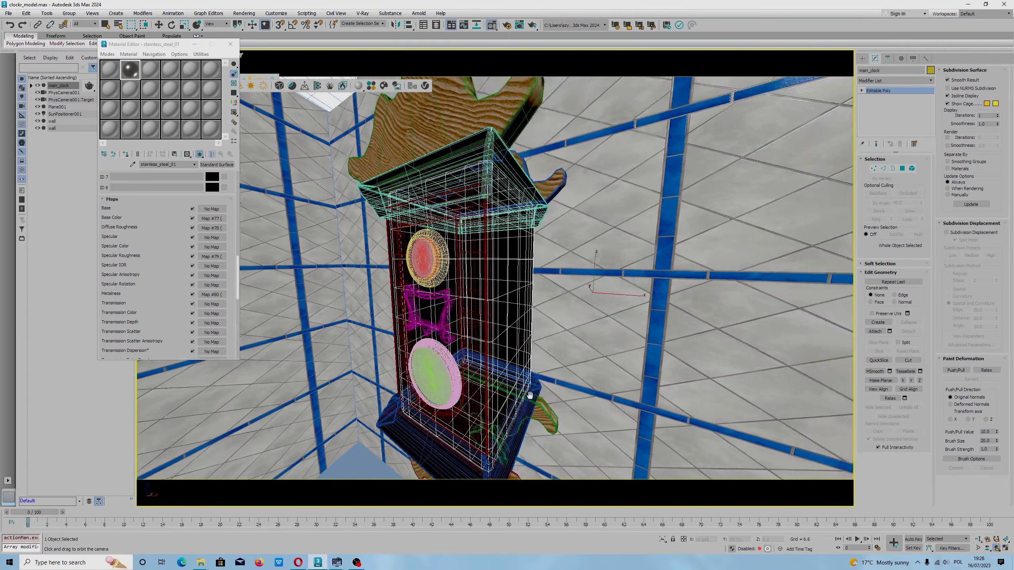
left_click(230, 43)
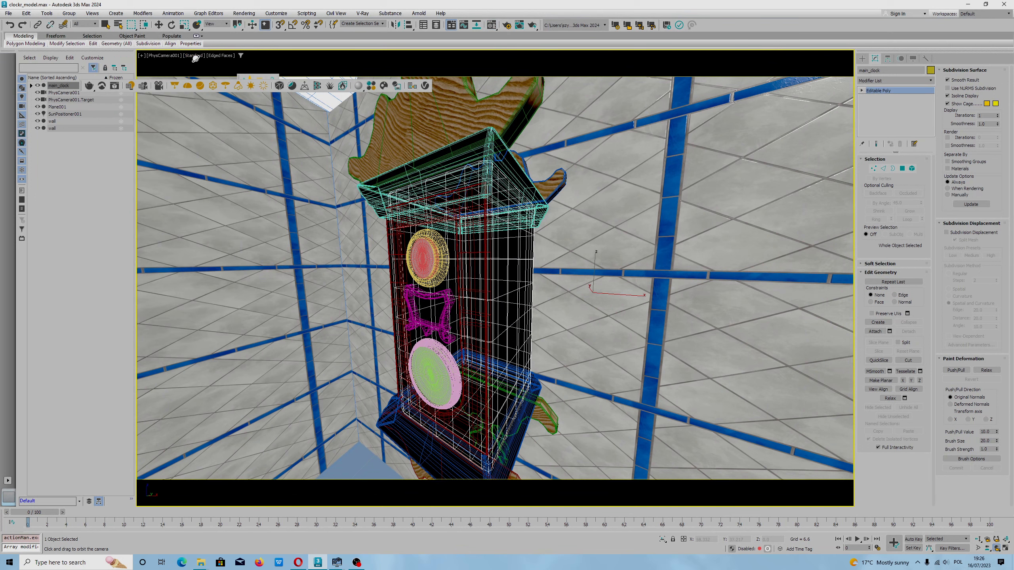
left_click(173, 56)
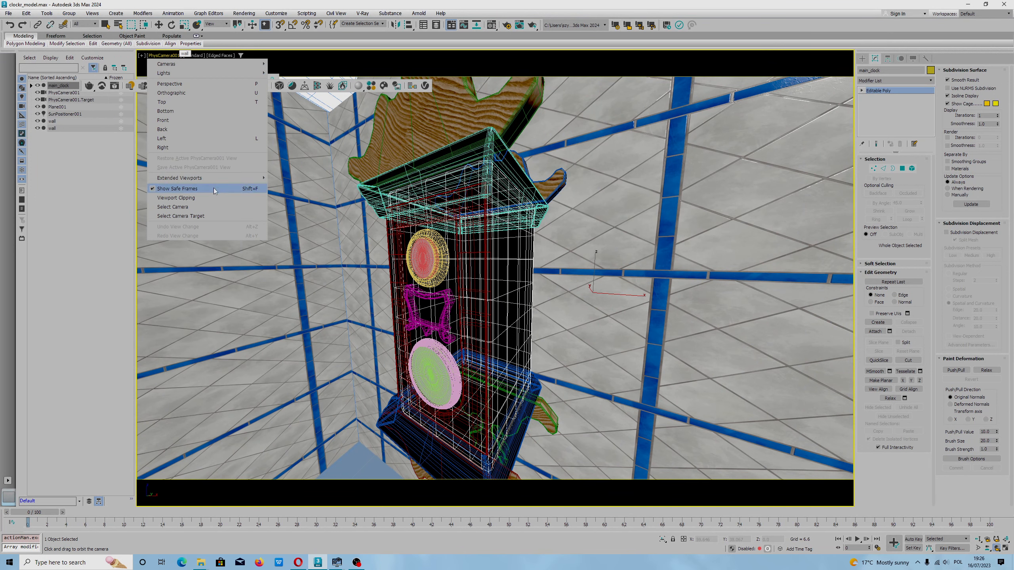
mouse_move(232, 178)
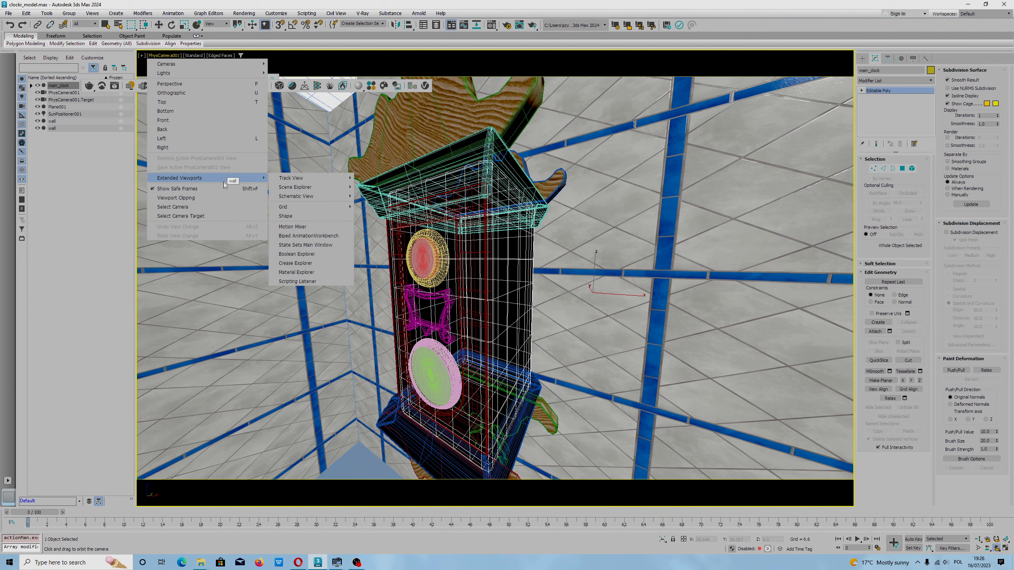
mouse_move(213, 74)
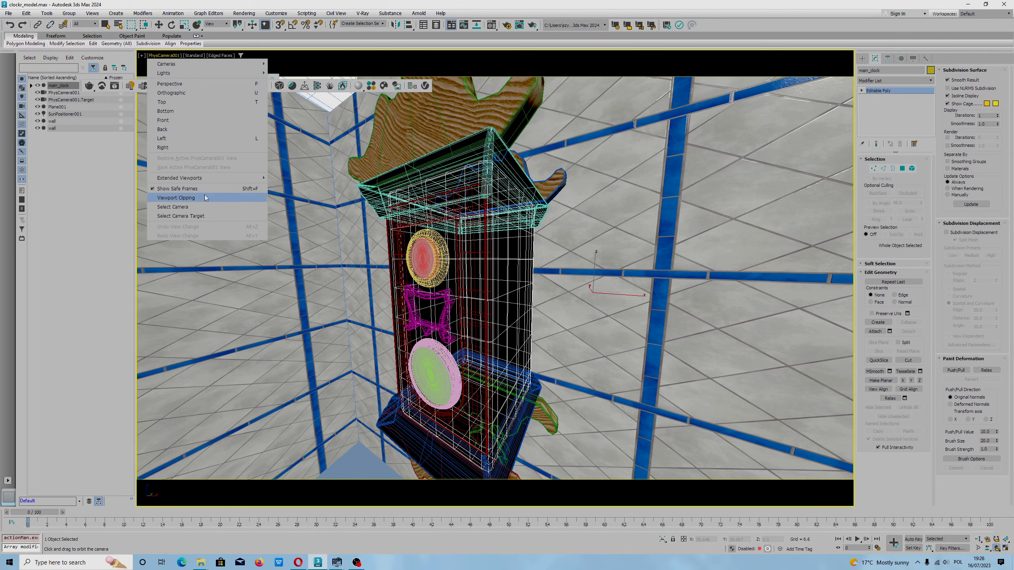
left_click(503, 50)
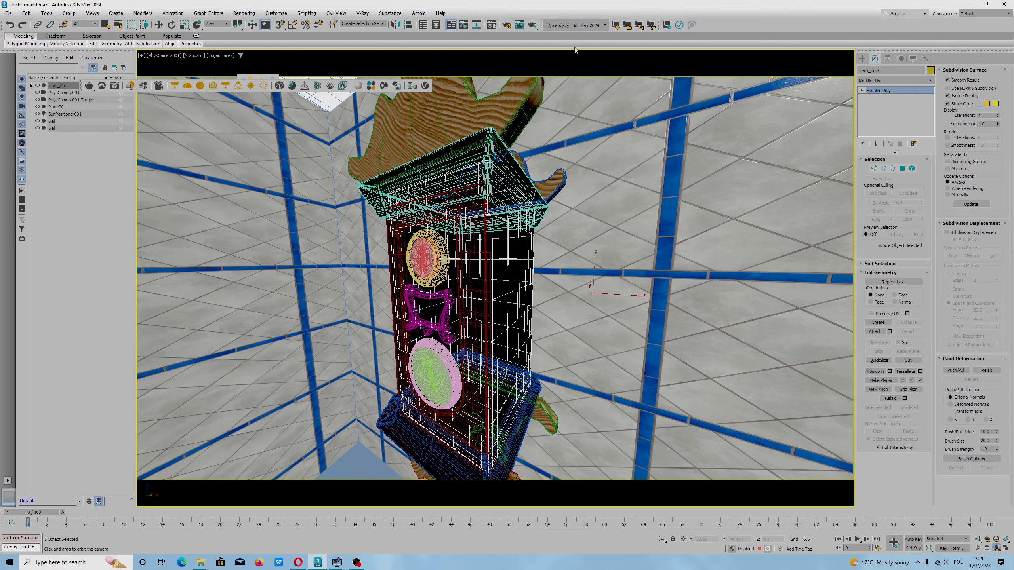
Start a production render of the PhysCamera001 view and look at used-stainless-steel2_albedo.png from the texture folder while it processes.
left_click(532, 26)
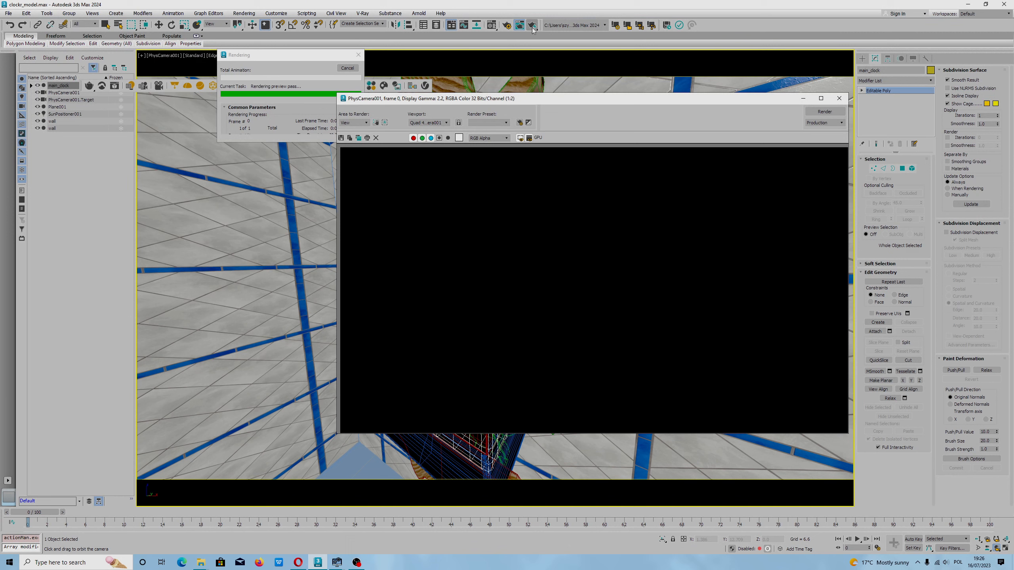
left_click(202, 563)
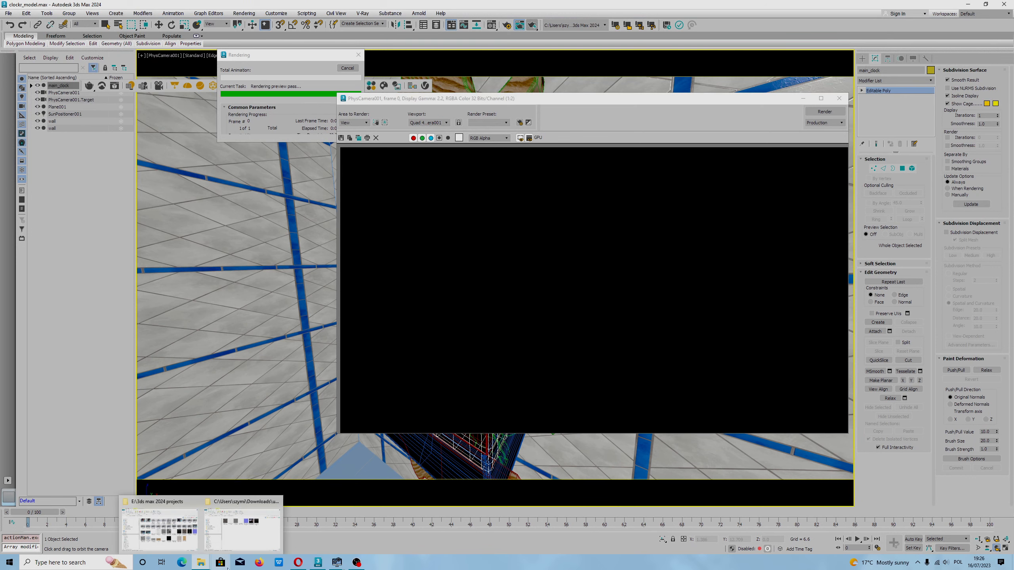
left_click(245, 519)
double_click(515, 303)
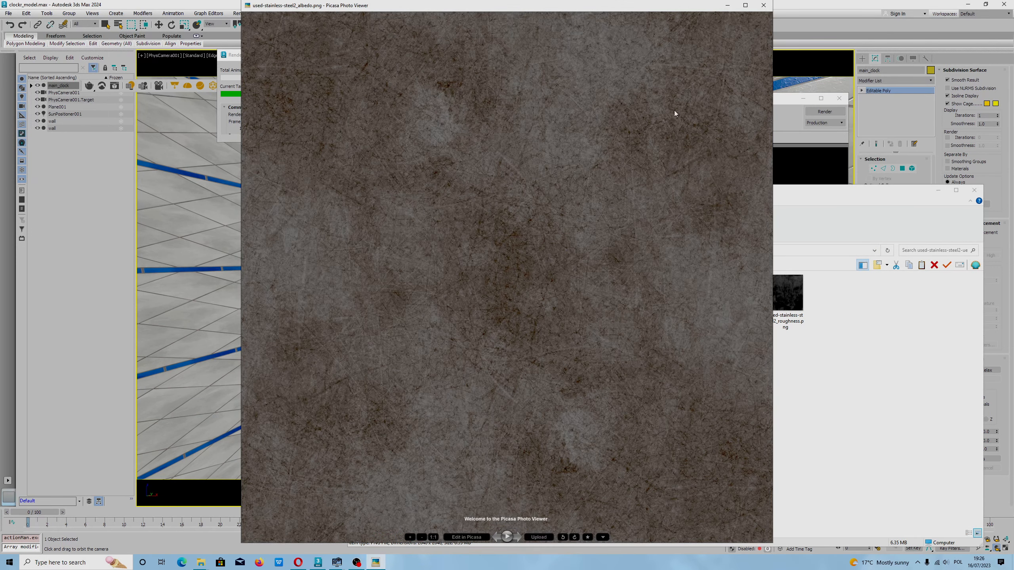
left_click(763, 5)
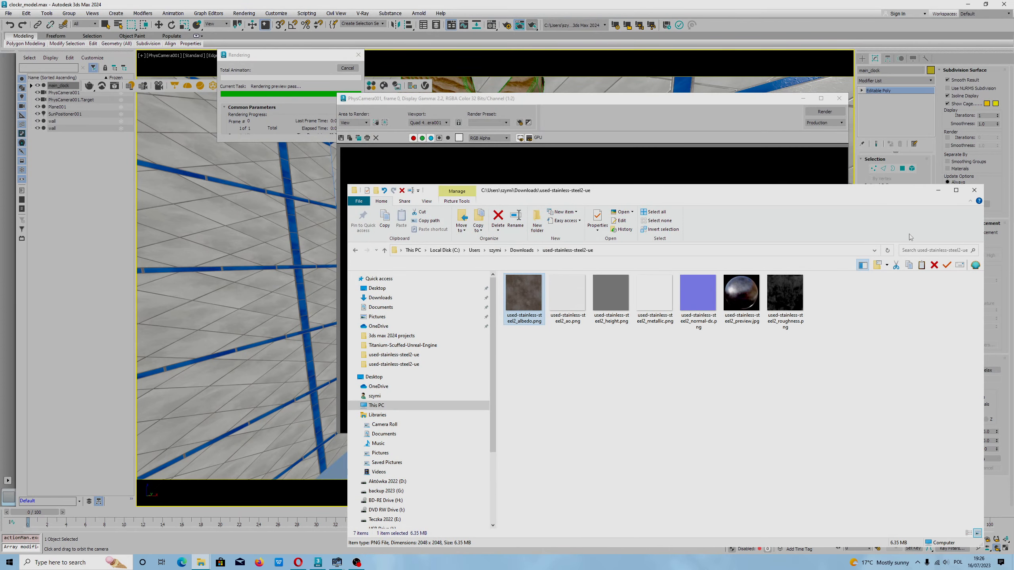
left_click(938, 191)
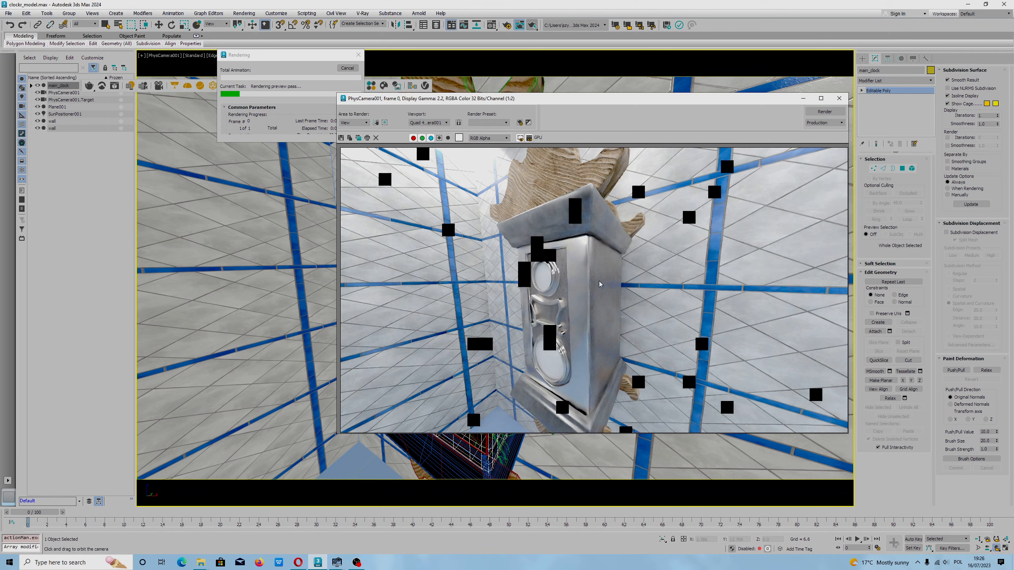
Examine the rendered clock's stainless steel surface both up close and in the full frame.
scroll(598, 281, "down", 1)
scroll(594, 288, "up", 2)
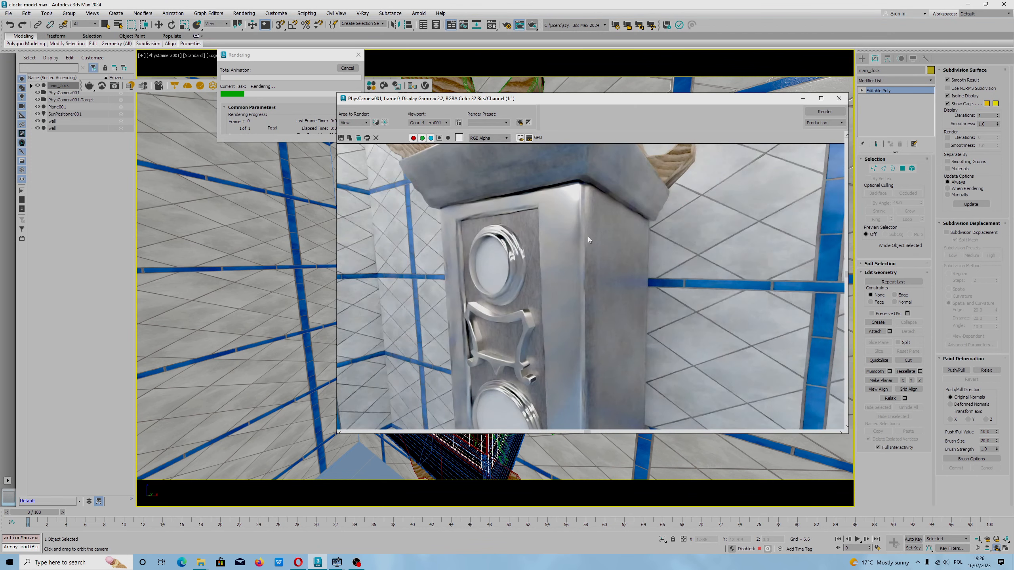
scroll(612, 298, "down", 1)
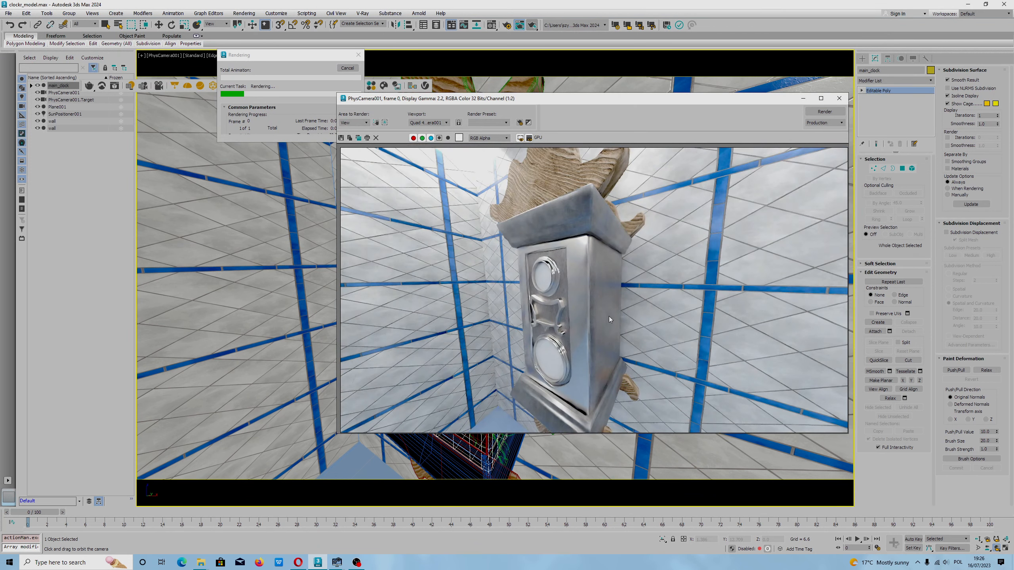
scroll(602, 289, "up", 1)
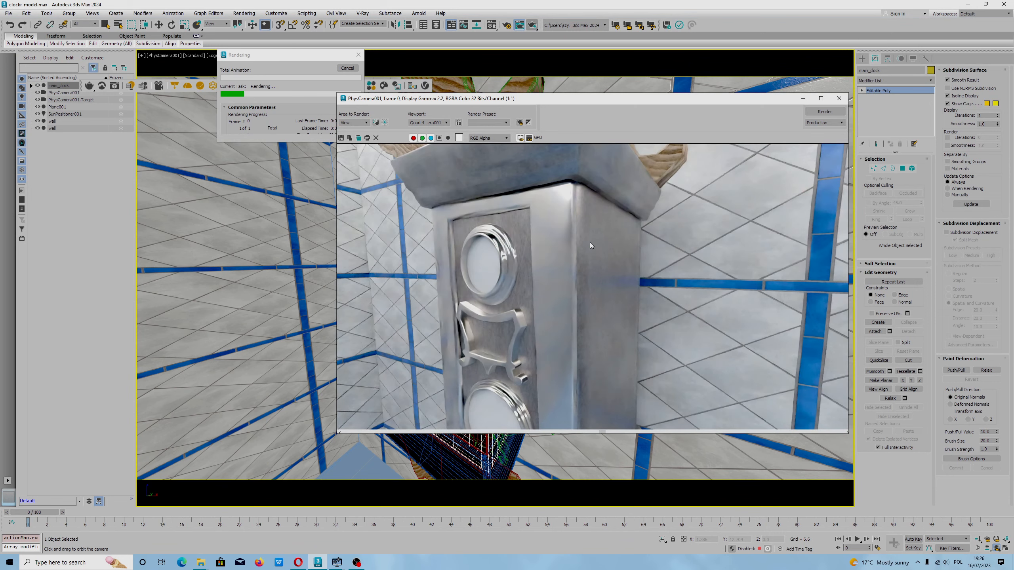
scroll(599, 274, "down", 1)
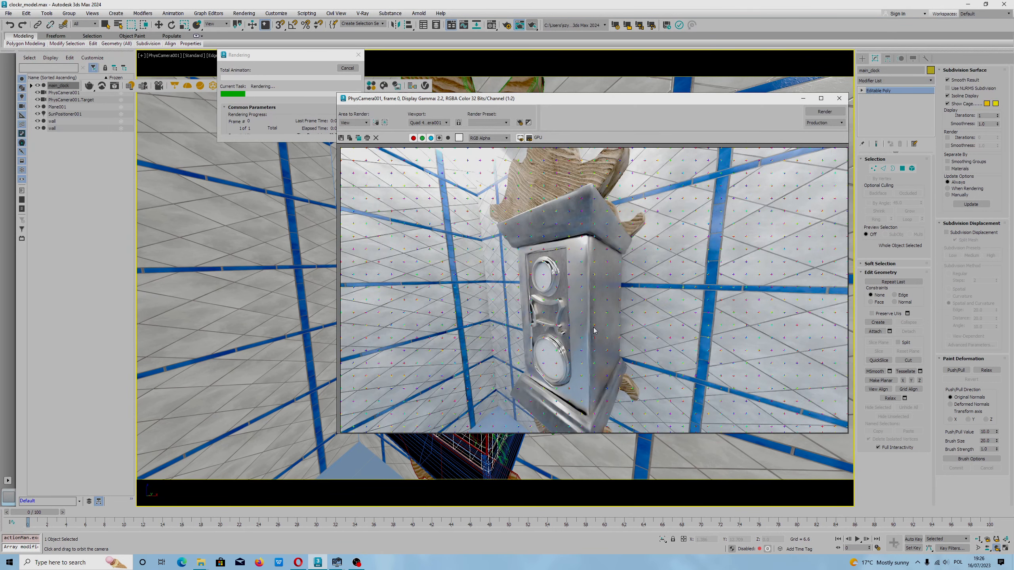
scroll(595, 327, "down", 2)
scroll(600, 303, "up", 3)
scroll(601, 306, "down", 1)
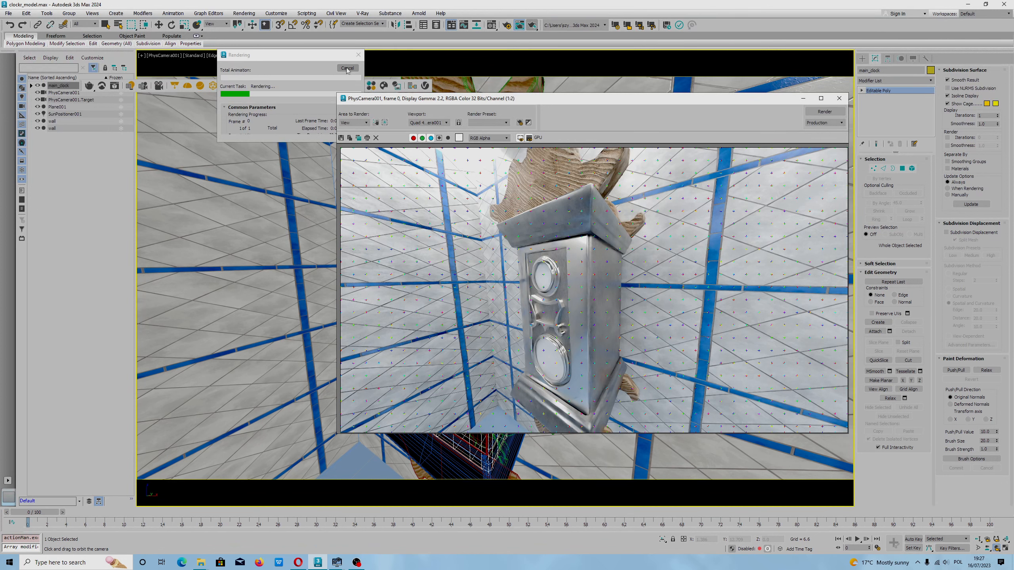
scroll(585, 282, "up", 5)
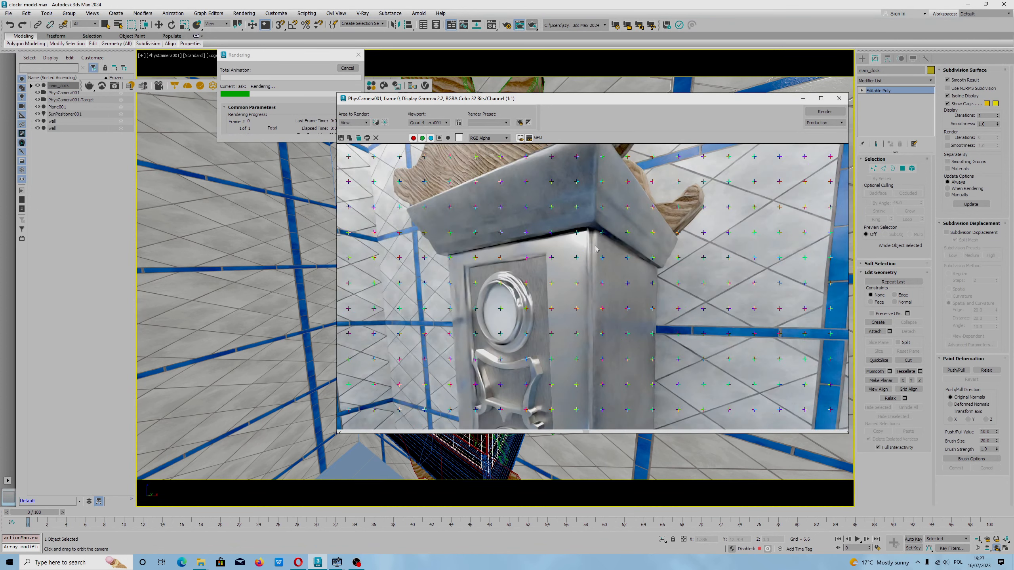
View the clock's render in the full frame, close the rendered frame window and reopen the Material Editor.
scroll(573, 282, "down", 3)
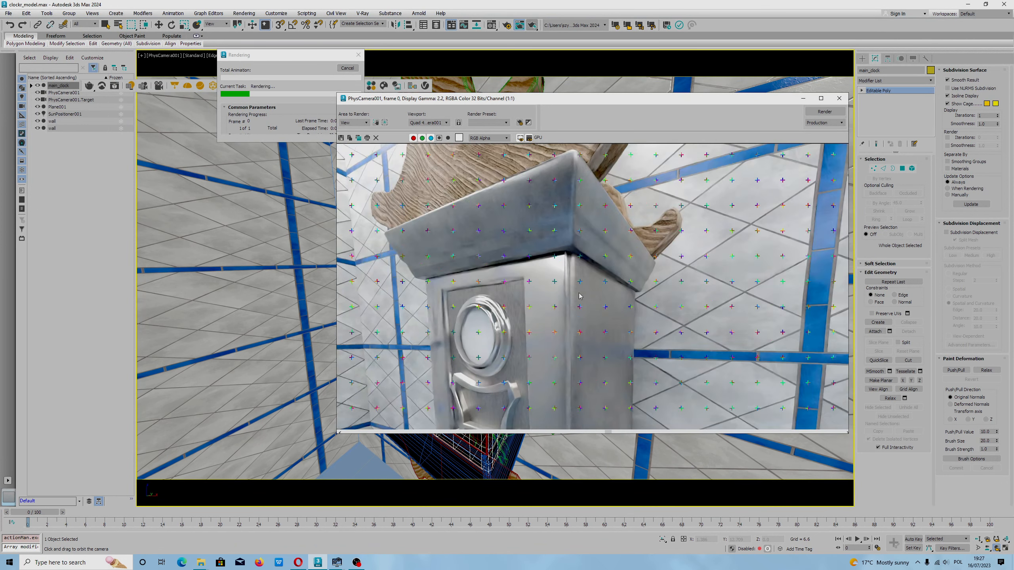
scroll(513, 347, "down", 1)
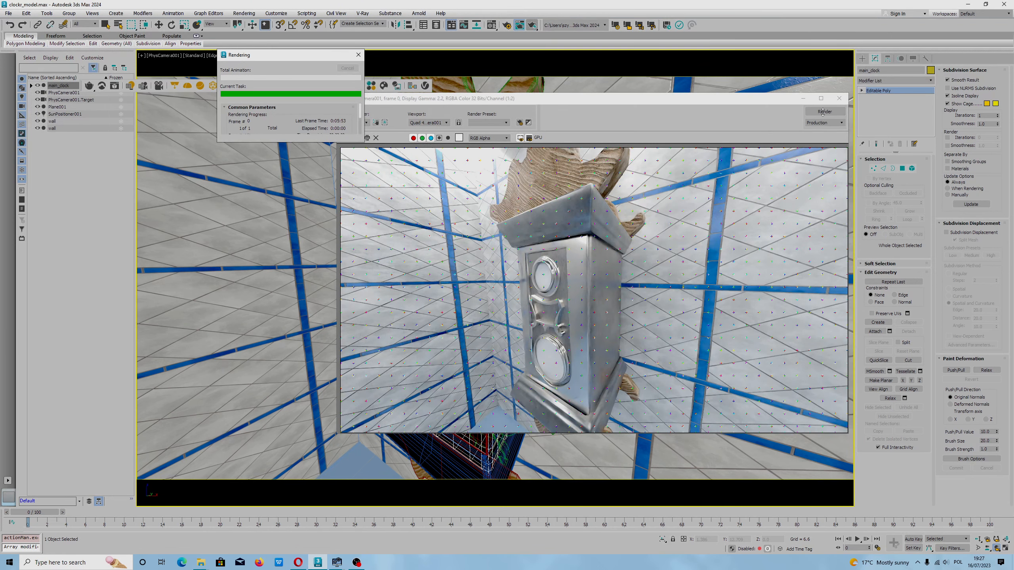
left_click(839, 98)
left_click(492, 25)
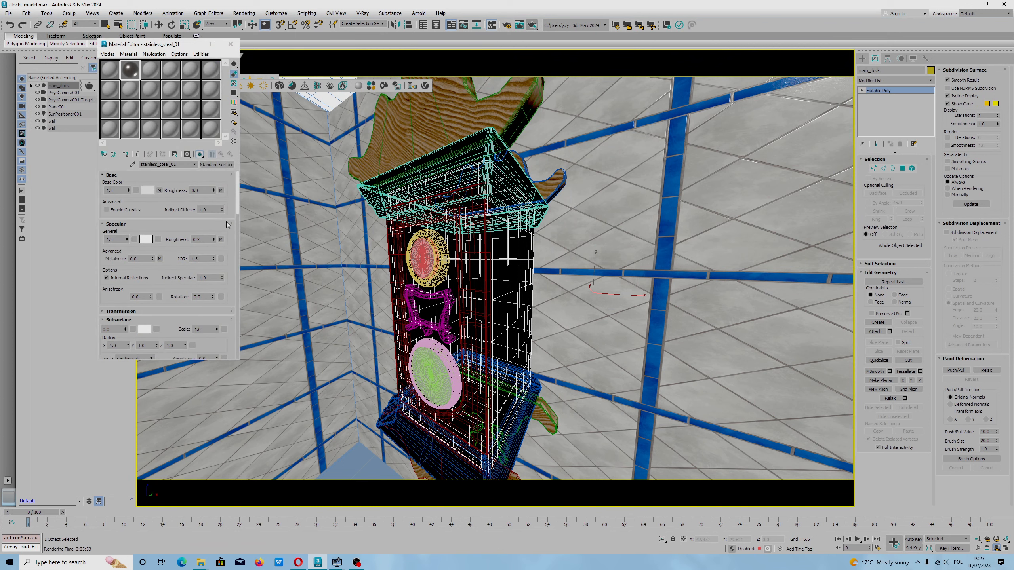
Set stainless_steal_01's specular roughness to 0.15 and metalness to 0.451, and assign it to main_clock, replacing the same-named scene material.
left_click_drag(214, 241, 215, 244)
left_click_drag(214, 241, 214, 243)
left_click(162, 244)
left_click_drag(155, 259, 157, 228)
left_click_drag(309, 188, 441, 248)
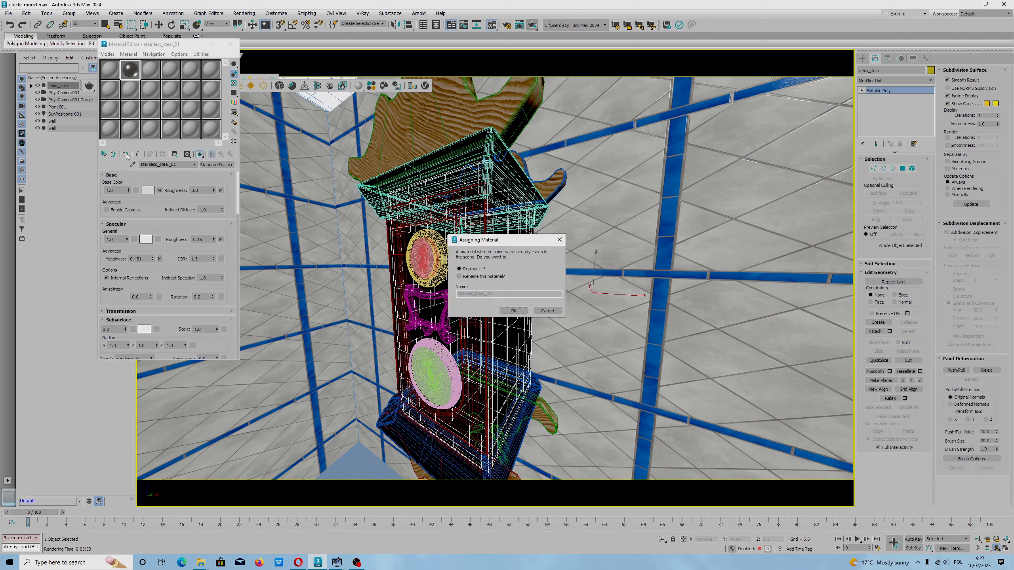
left_click(513, 311)
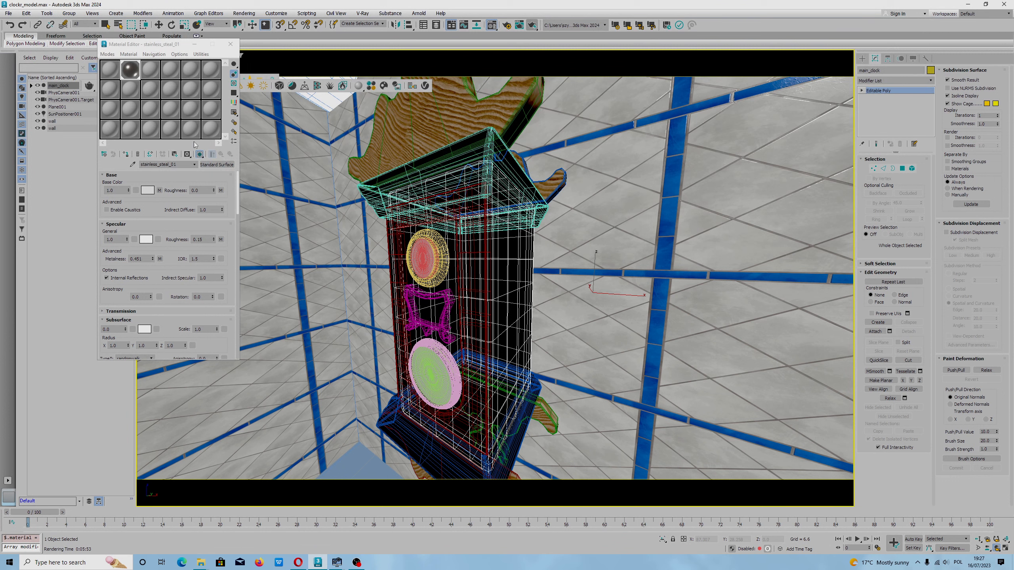
Set the material's specular metalness to 0.741, IOR to about 1.76, anisotropy to 0.015 and anisotropy rotation to 0.074.
left_click_drag(153, 257, 154, 238)
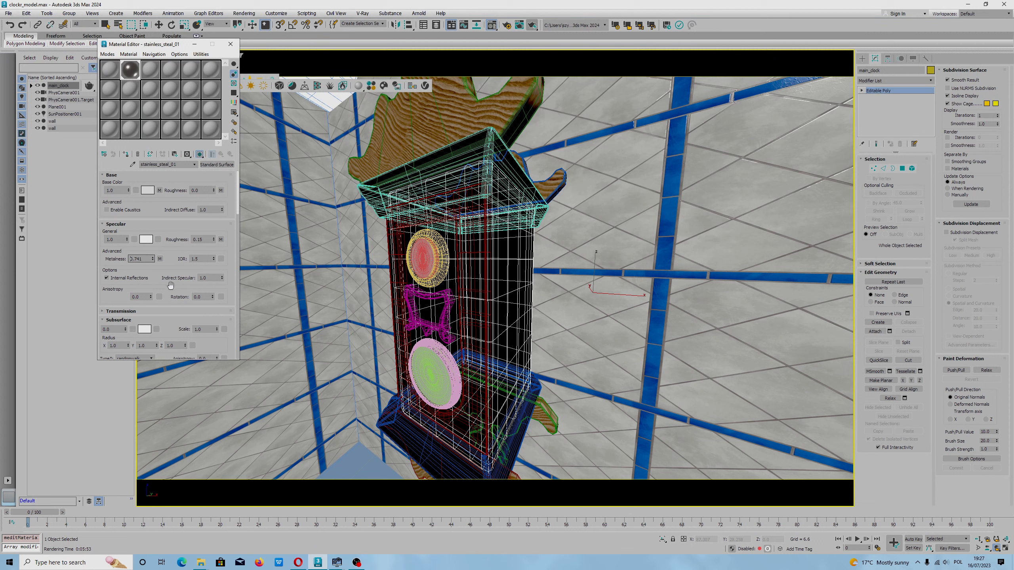
left_click_drag(151, 297, 152, 297)
left_click(213, 297)
left_click_drag(213, 299, 215, 251)
Reassign the adjusted stainless_steal_01 material to main_clock and start a production render of the PhysCamera001 view.
left_click(124, 154)
left_click(531, 25)
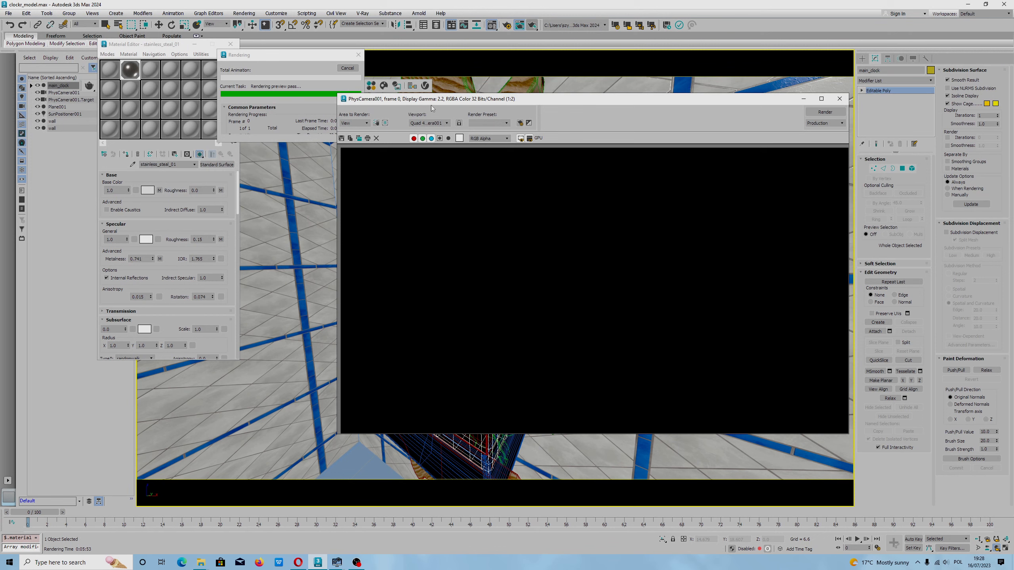
Examine the earlier titanium clock render titanium_part_03 from the 3ds max 2024 projects folder, up close and in full.
mouse_move(201, 562)
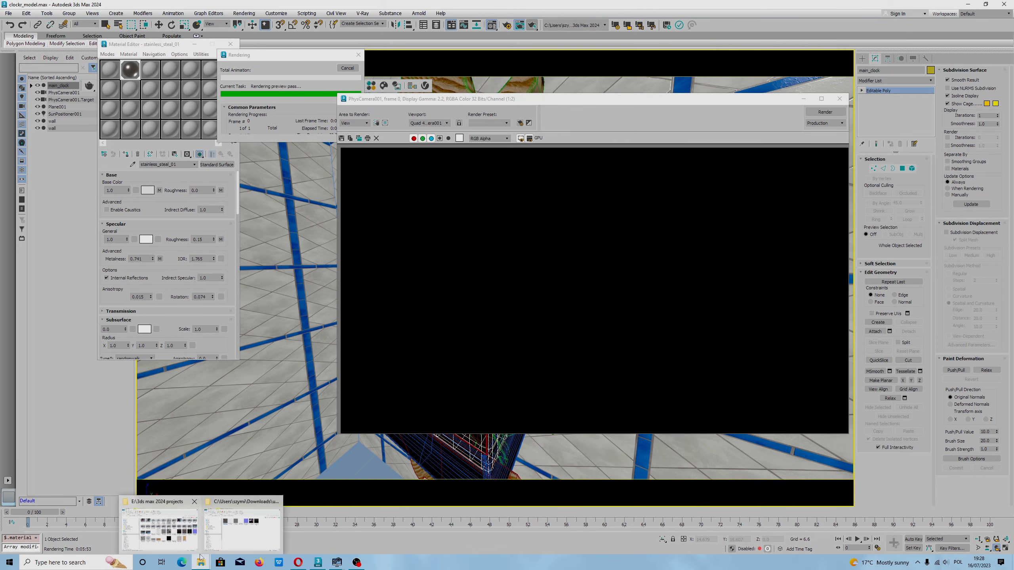
left_click(182, 541)
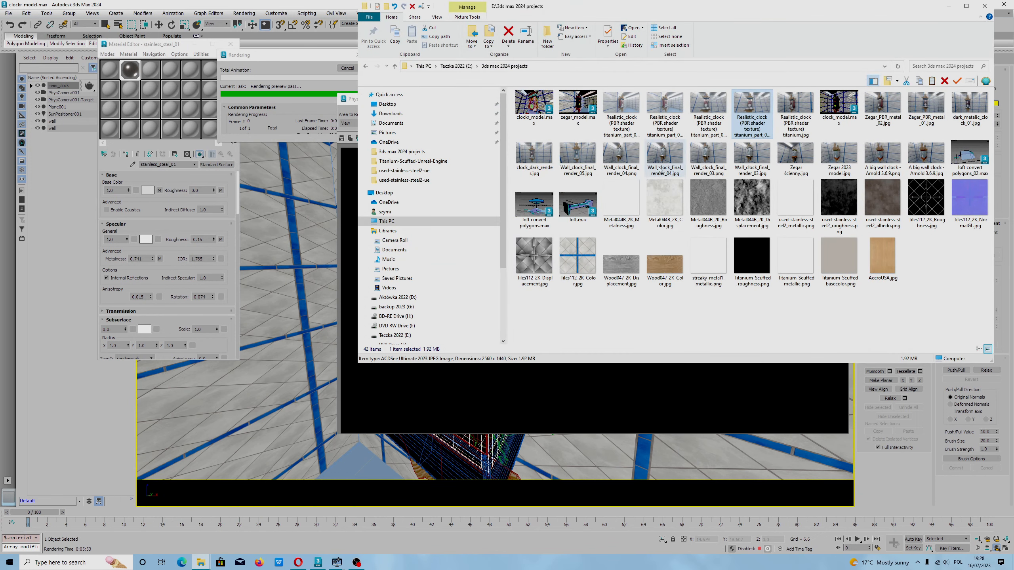
left_click(679, 117)
double_click(633, 105)
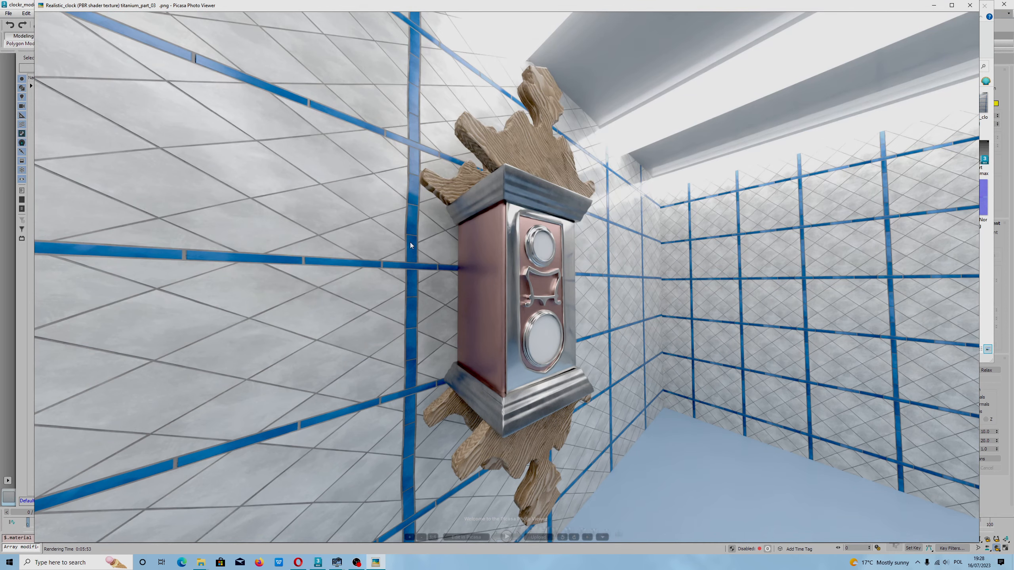
scroll(568, 238, "up", 3)
left_click_drag(567, 238, 538, 190)
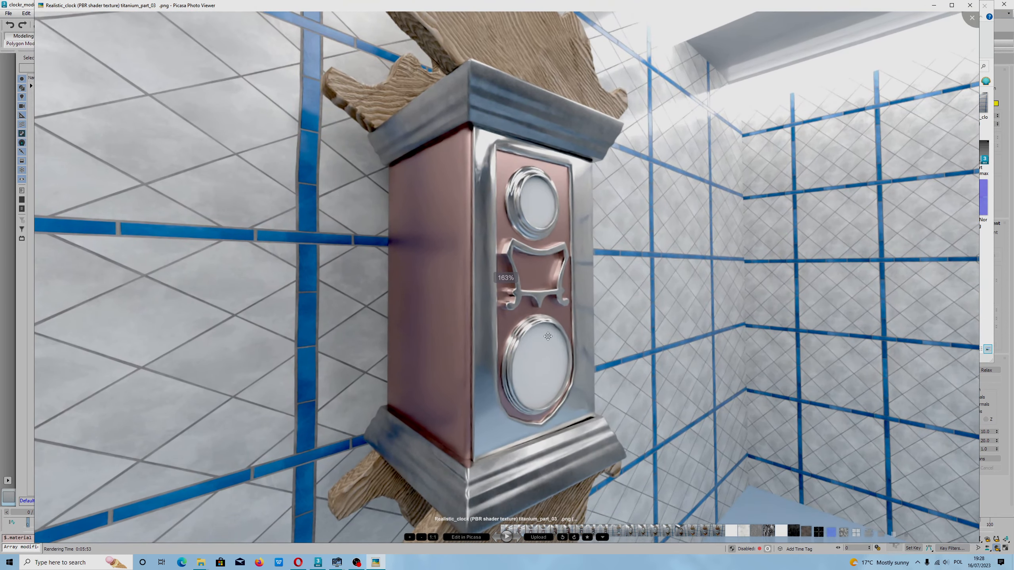
left_click_drag(565, 419, 550, 359)
scroll(549, 359, "down", 4)
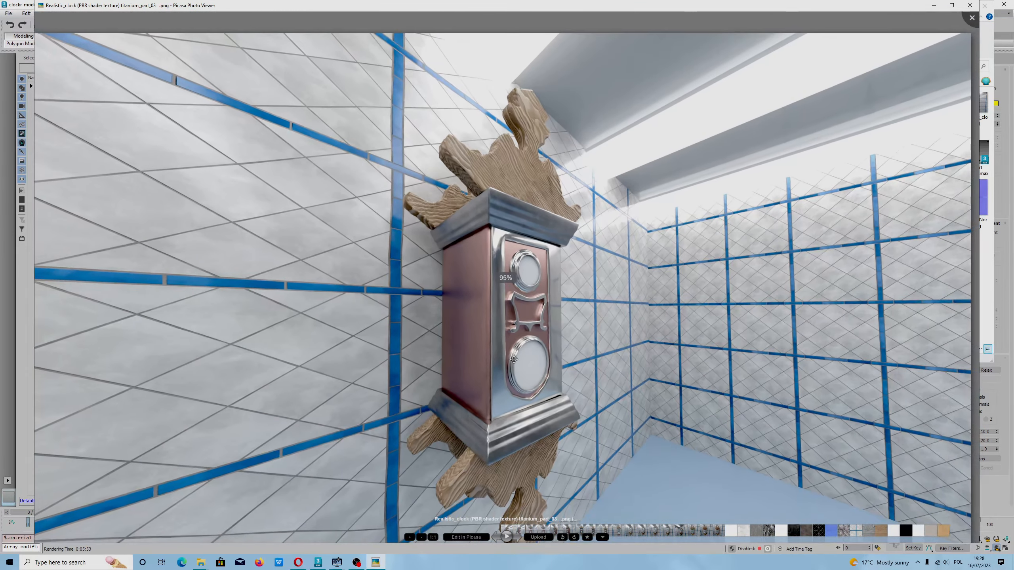
left_click(972, 17)
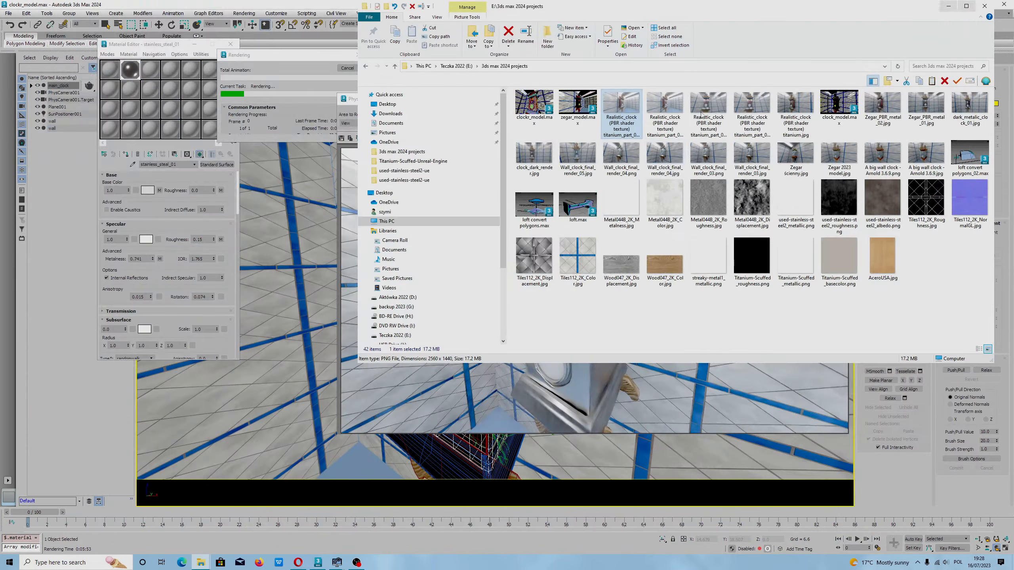
View the earlier renders Wall_clock_final_render_03.png and Wall_clock_final_render_05.jpg from the projects folder.
double_click(709, 156)
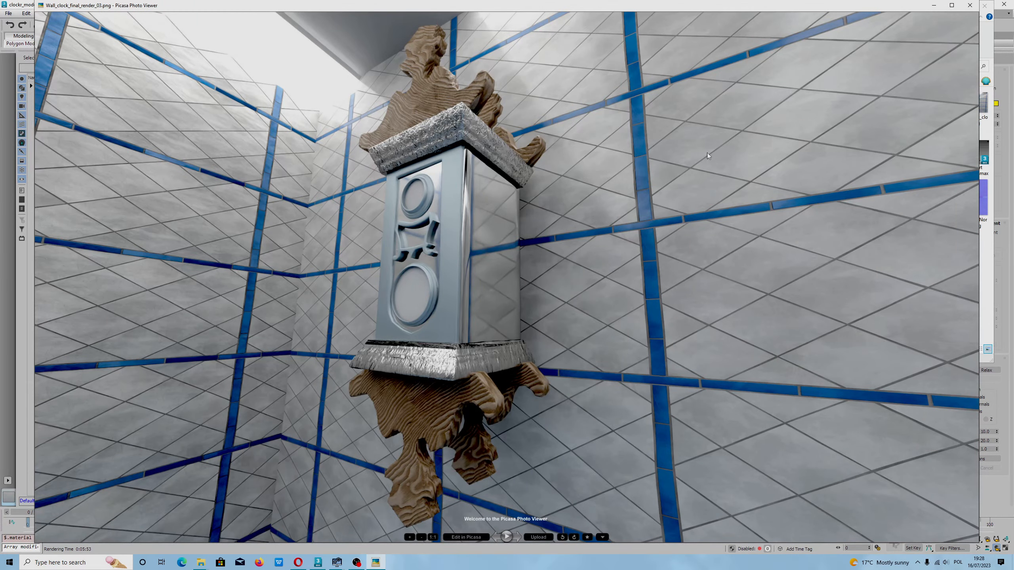
key("Escape")
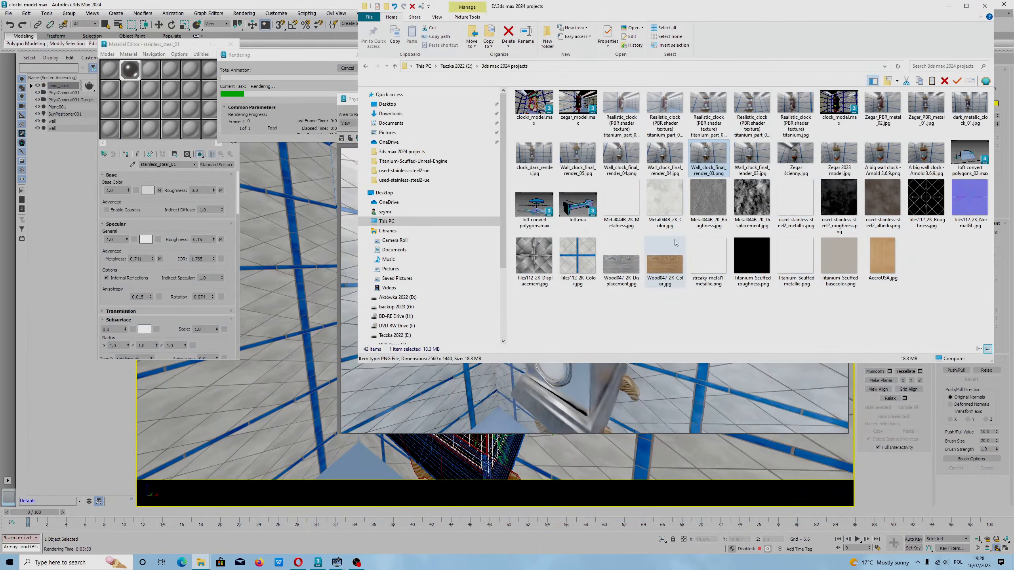
double_click(578, 154)
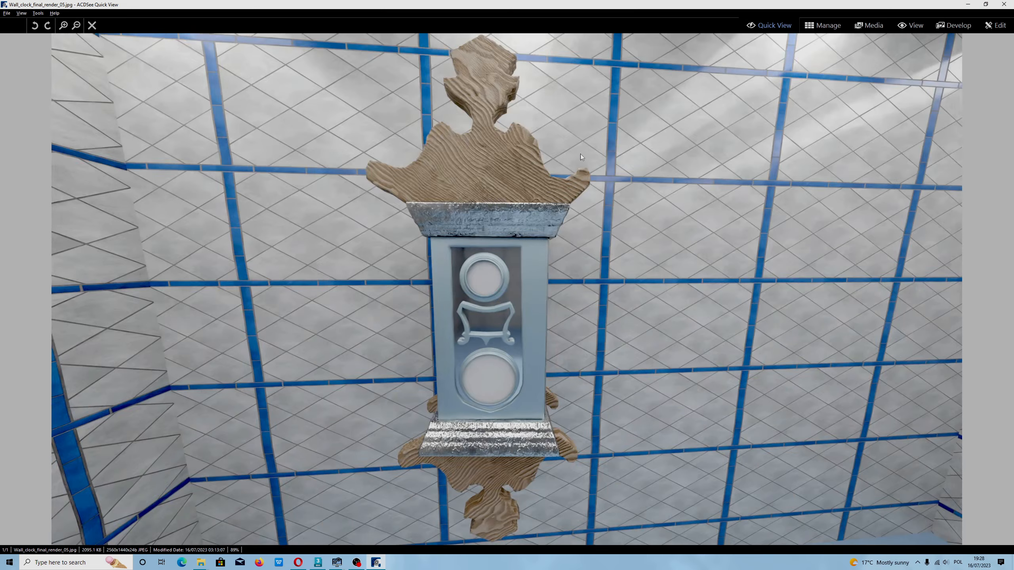
left_click(1004, 4)
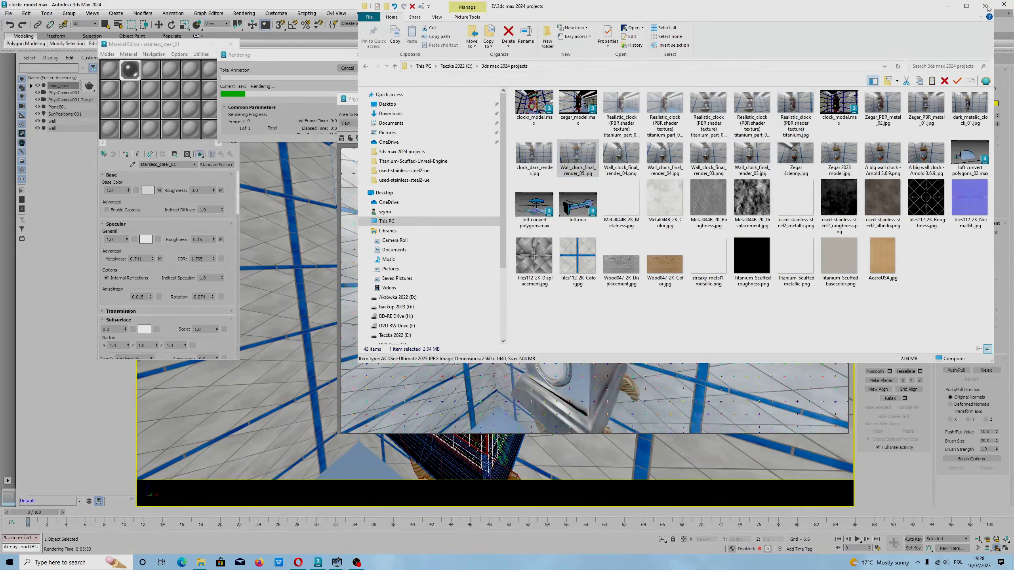
Examine the titanium_part_02.png clock render up close from the dials to the base, and return to the render in progress.
double_click(707, 111)
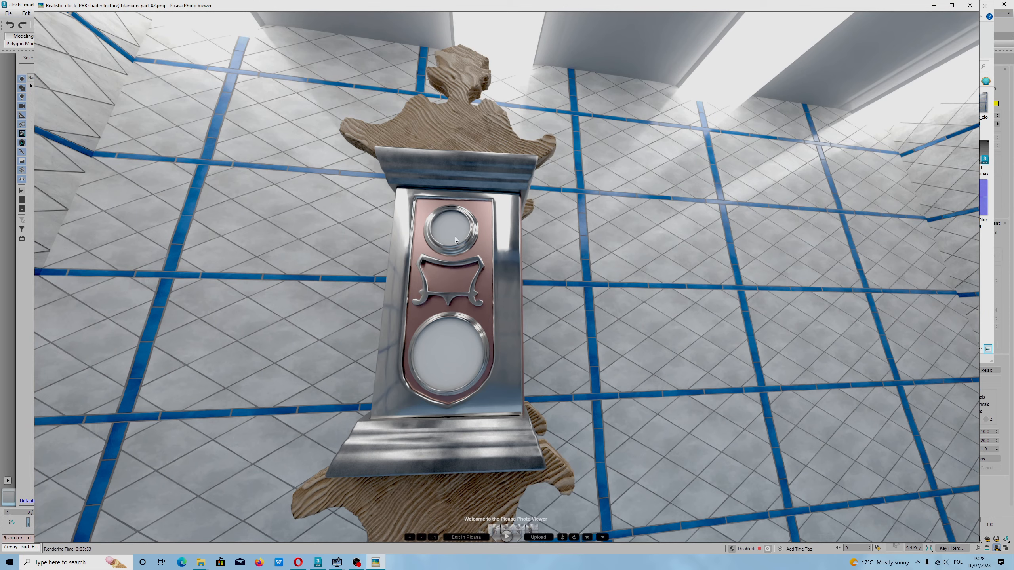
scroll(466, 248, "up", 1)
scroll(466, 245, "up", 3)
left_click_drag(466, 246, 502, 76)
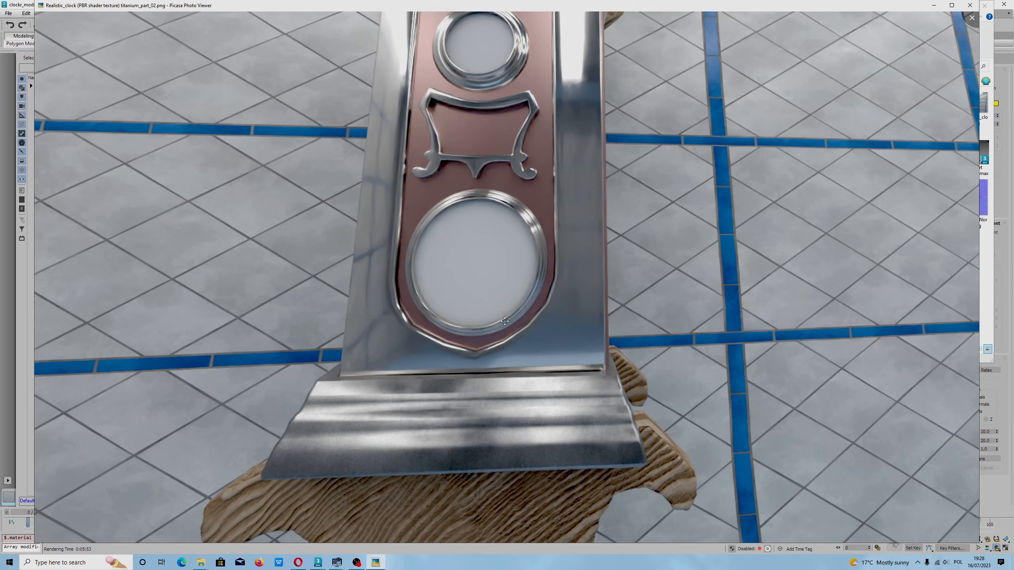
left_click_drag(485, 275, 464, 416)
left_click_drag(562, 262, 602, 70)
left_click_drag(622, 199, 591, 300)
left_click(971, 18)
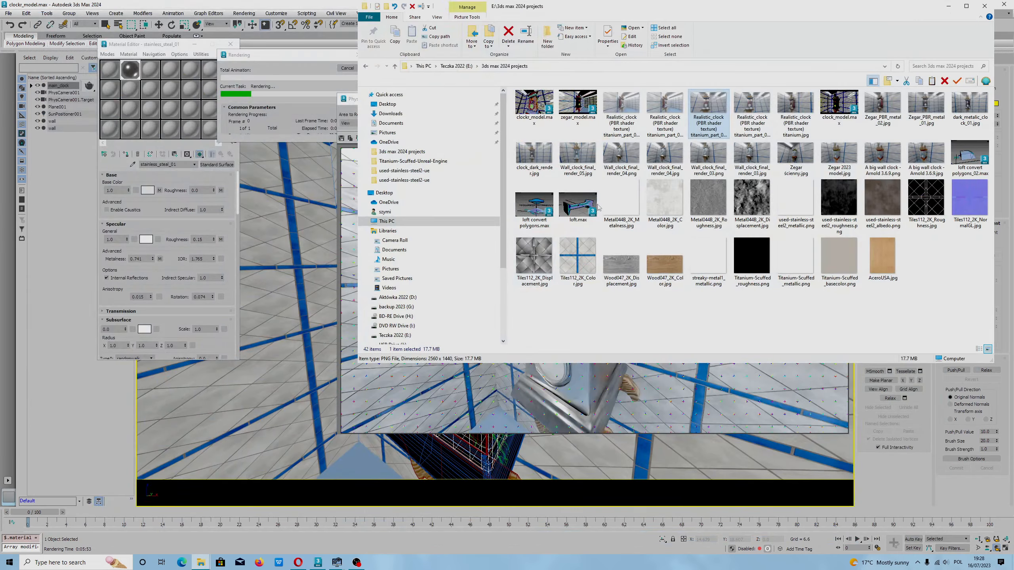
left_click(948, 6)
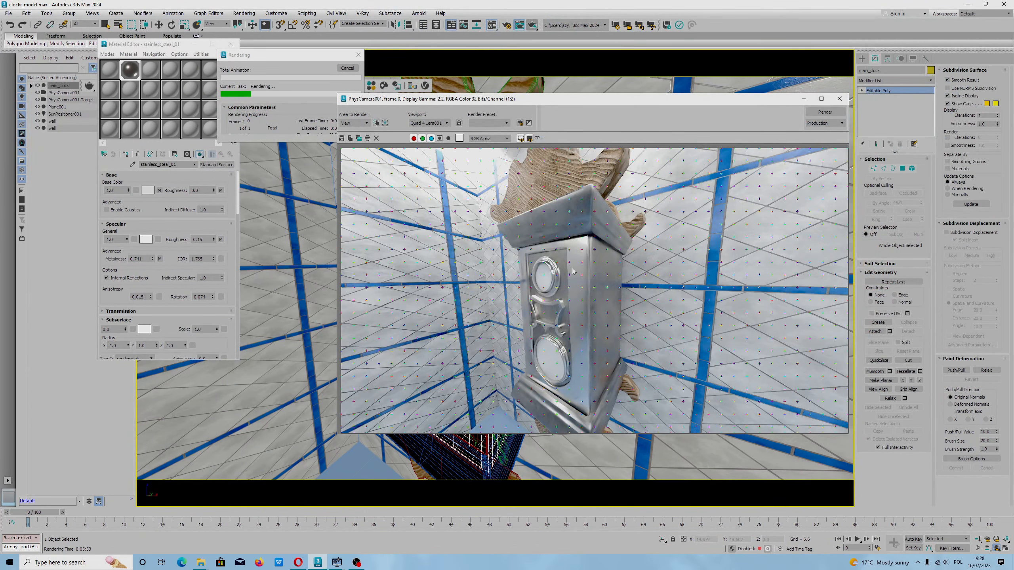
Examine the stainless steel surface of the clock in the running render, both up close and in the full frame.
scroll(576, 372, "up", 3)
scroll(572, 244, "down", 3)
scroll(583, 280, "up", 1)
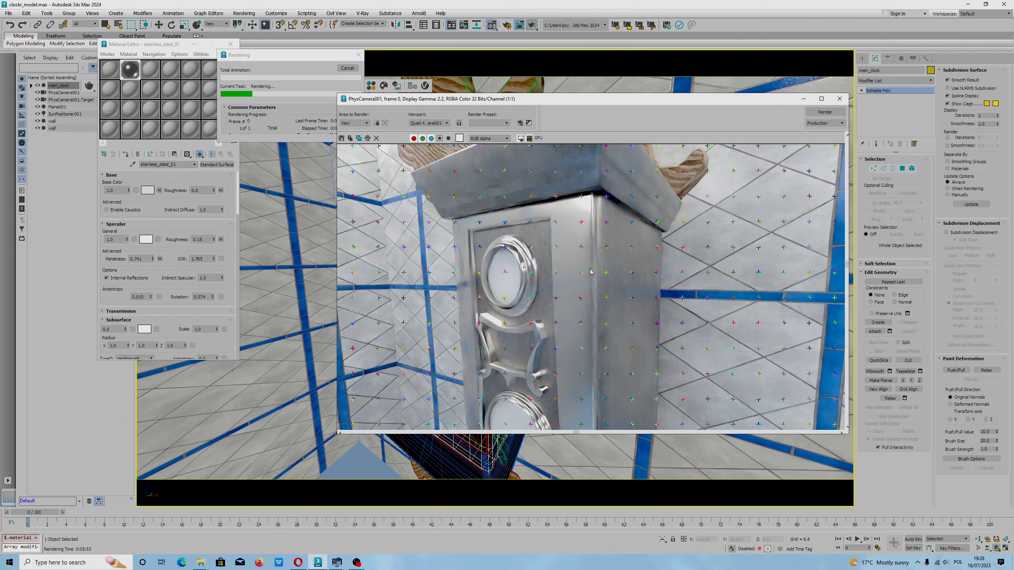
scroll(613, 259, "down", 1)
scroll(603, 262, "up", 1)
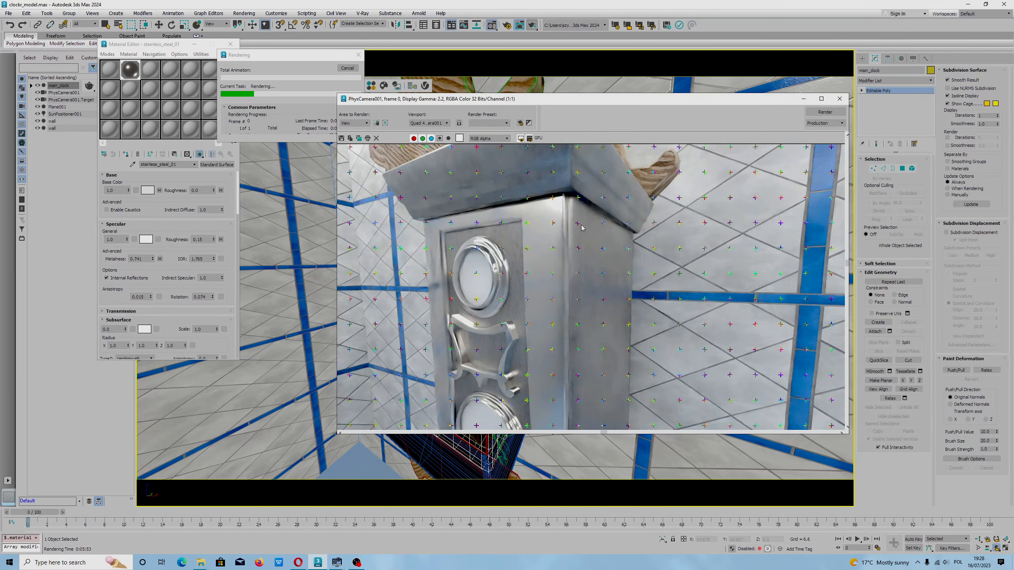
scroll(587, 285, "up", 1)
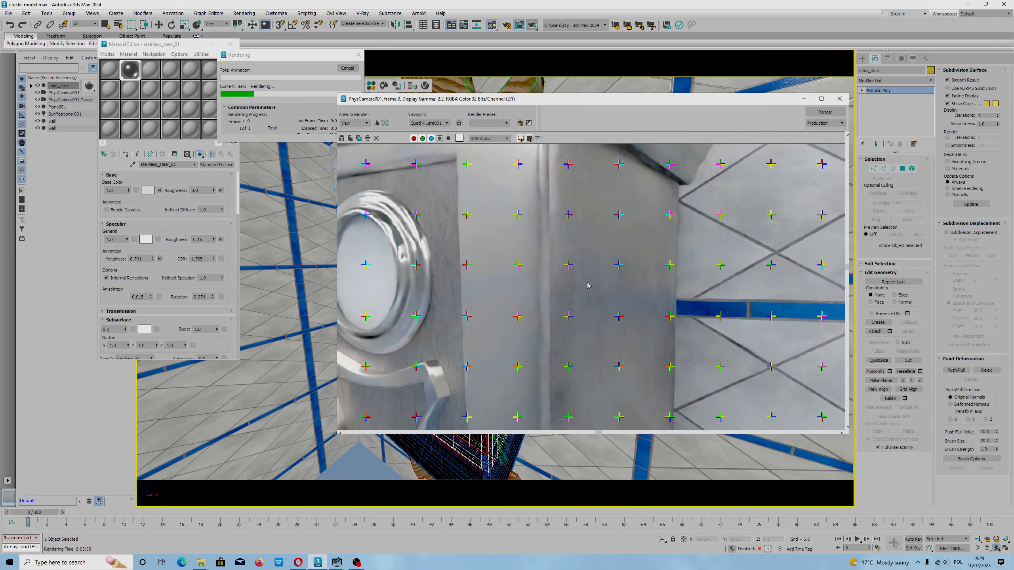
scroll(587, 284, "down", 2)
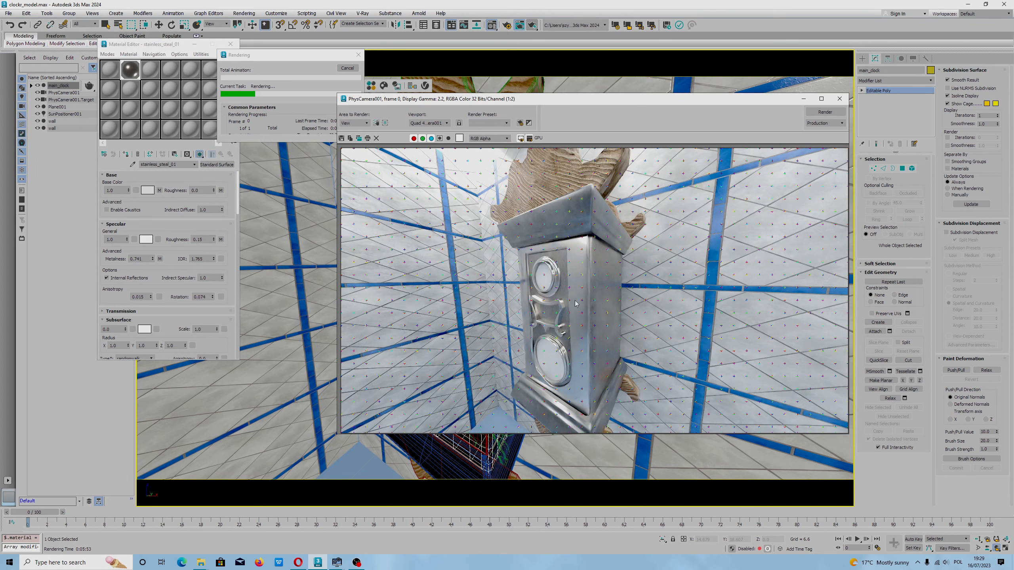
scroll(577, 310, "up", 1)
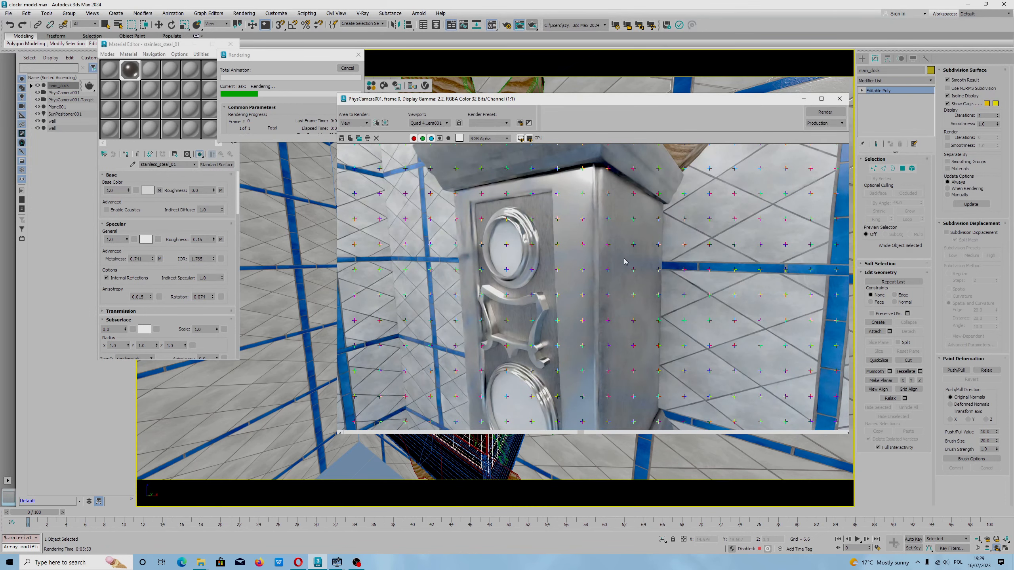
scroll(631, 274, "down", 1)
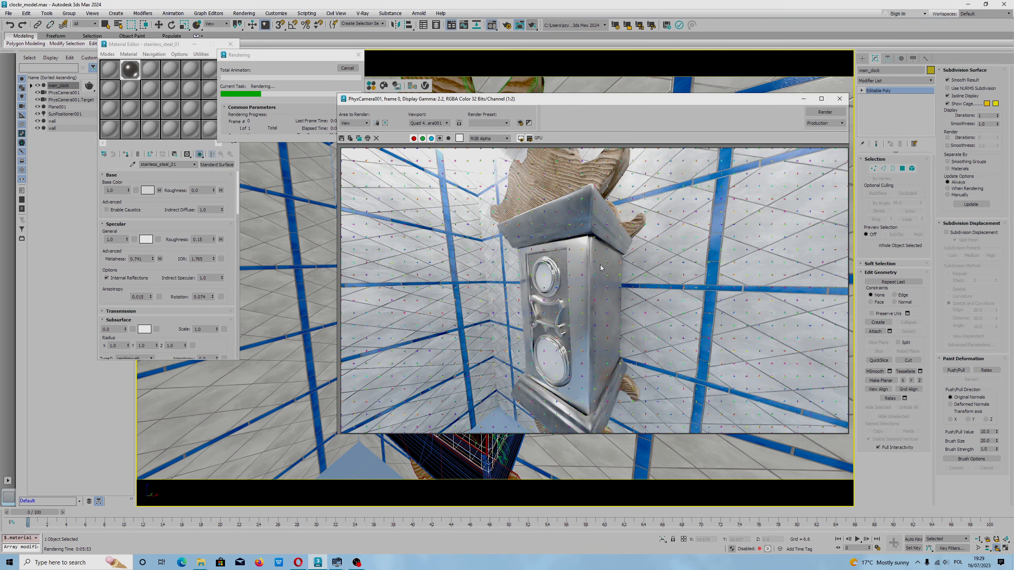
left_click(356, 562)
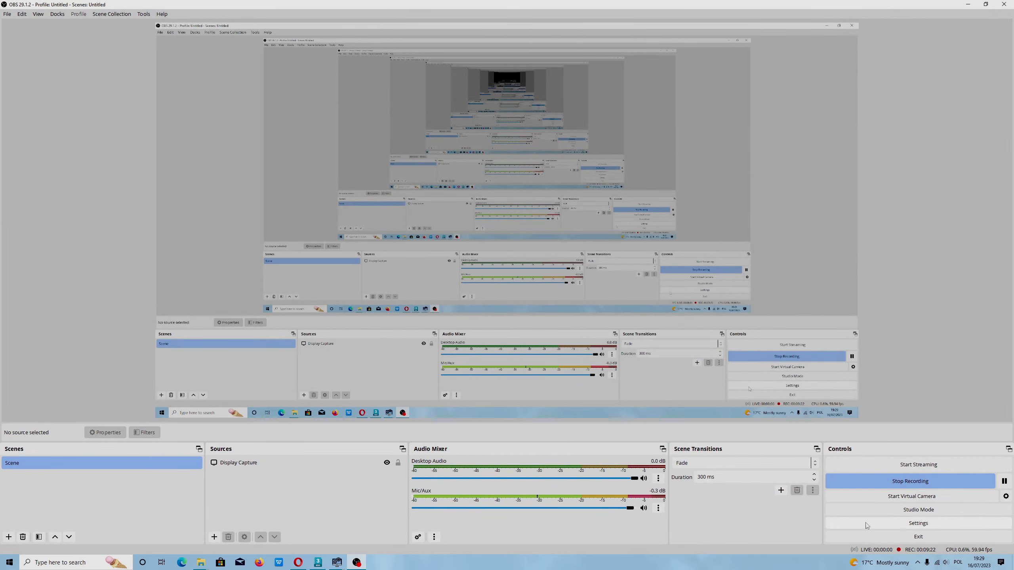
left_click(911, 481)
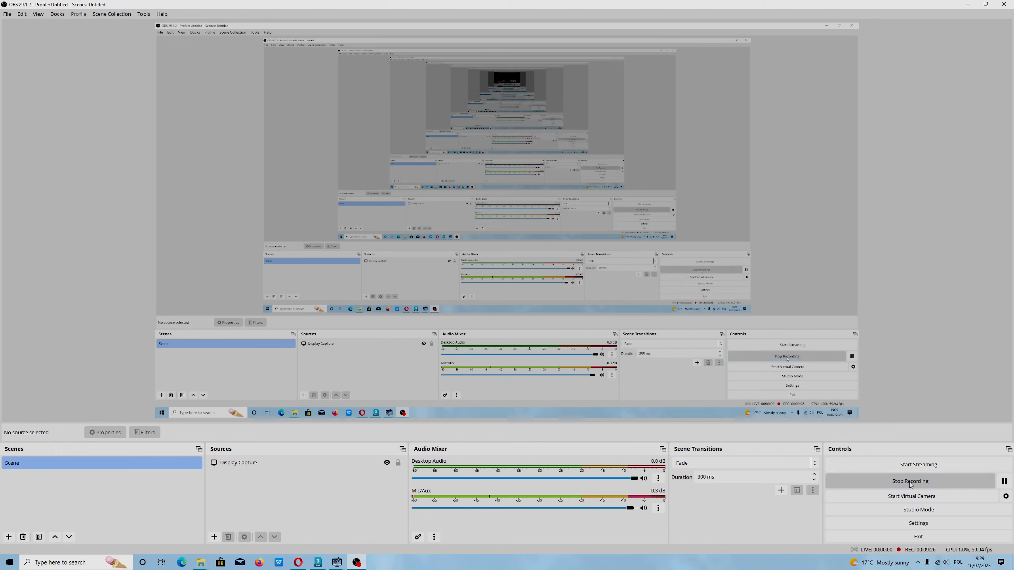